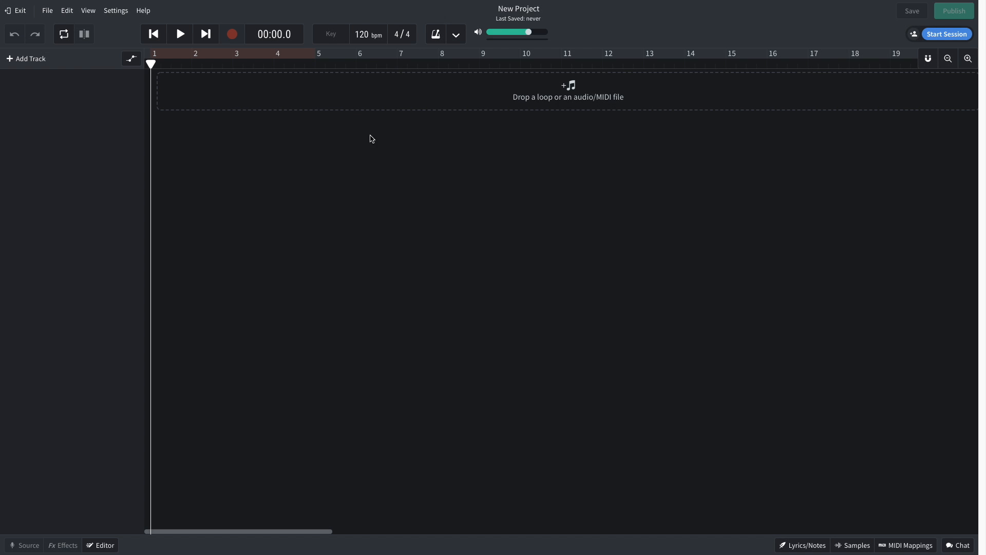
- Set the project tempo to 122 bpm and the key to F minor
{"action": "left_click", "coordinate": [361, 34]}
{"action": "type", "text": "12"}
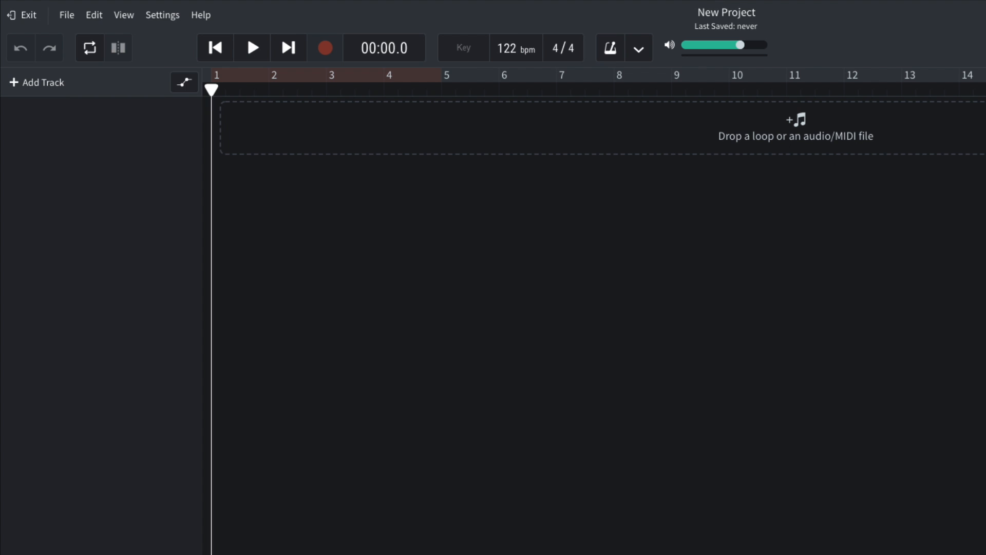
{"action": "left_click", "coordinate": [462, 48]}
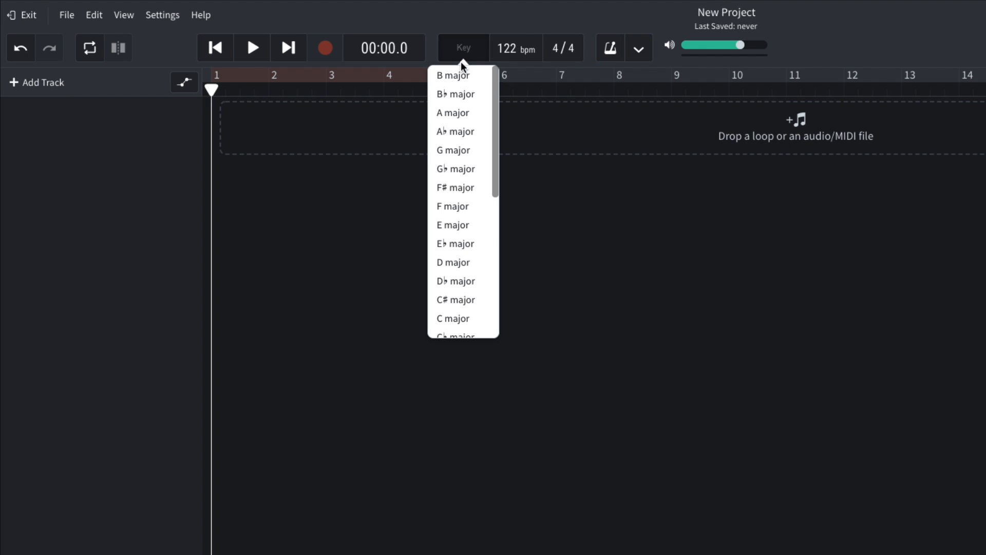
{"action": "scroll", "coordinate": [461, 156], "scroll_direction": "down", "scroll_amount": 3}
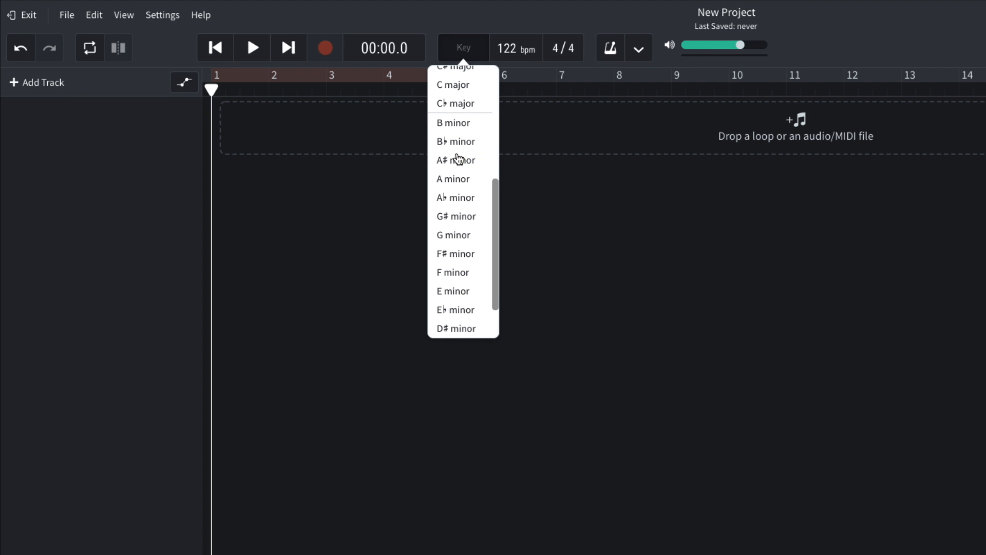
{"action": "left_click", "coordinate": [461, 277]}
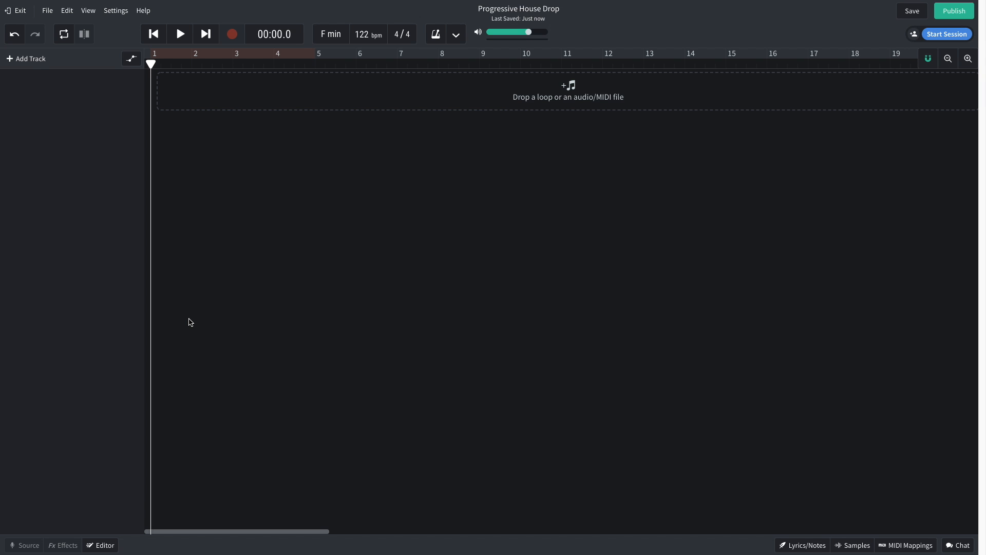
- Add a MIDI instrument track and load the Jack Chicago House creator kit on it
{"action": "left_click", "coordinate": [27, 58]}
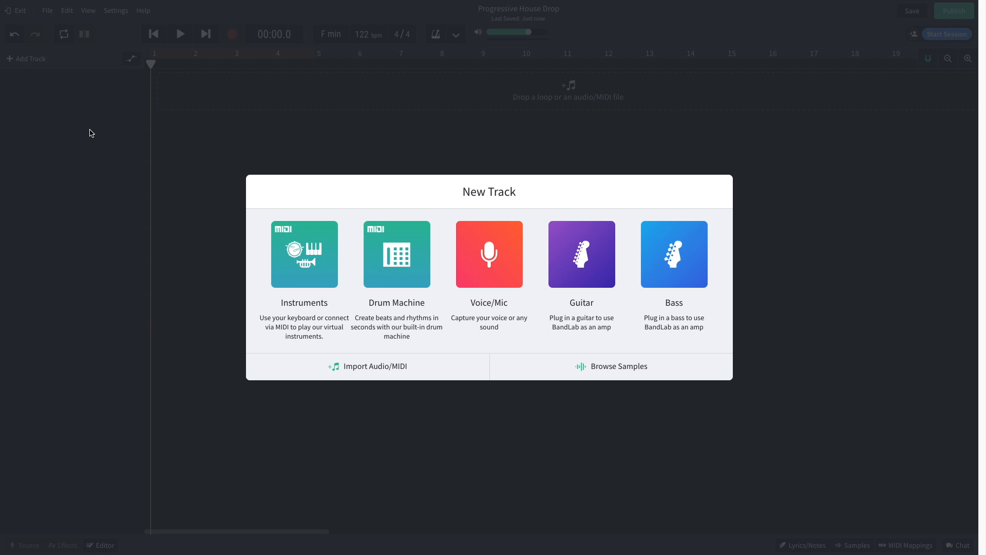
{"action": "left_click", "coordinate": [276, 245]}
{"action": "left_click", "coordinate": [48, 430]}
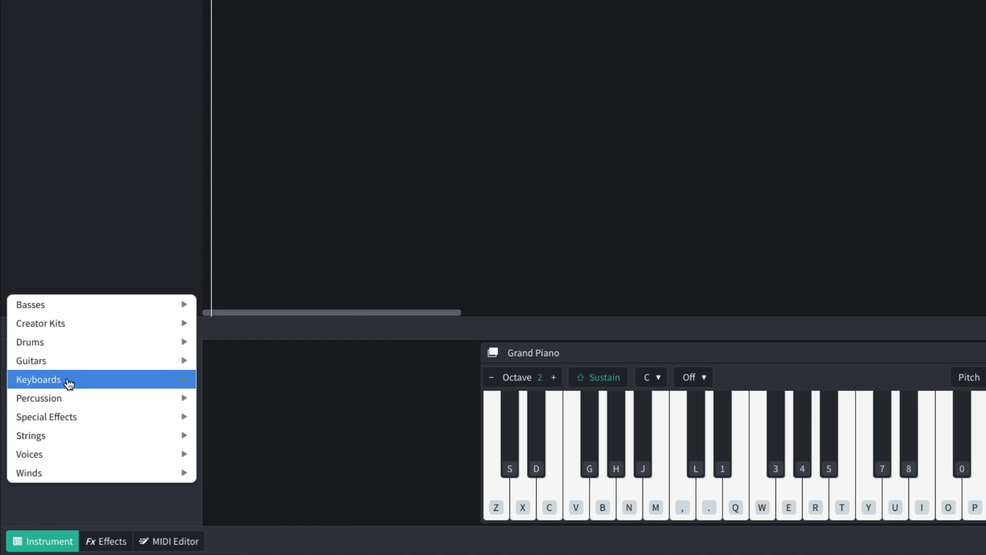
{"action": "mouse_move", "coordinate": [109, 326]}
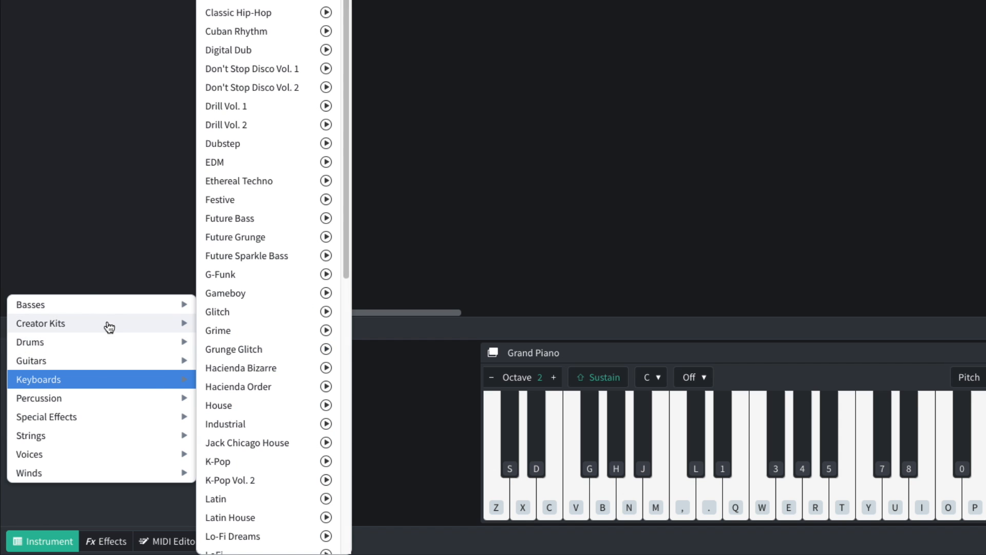
{"action": "left_click", "coordinate": [228, 442]}
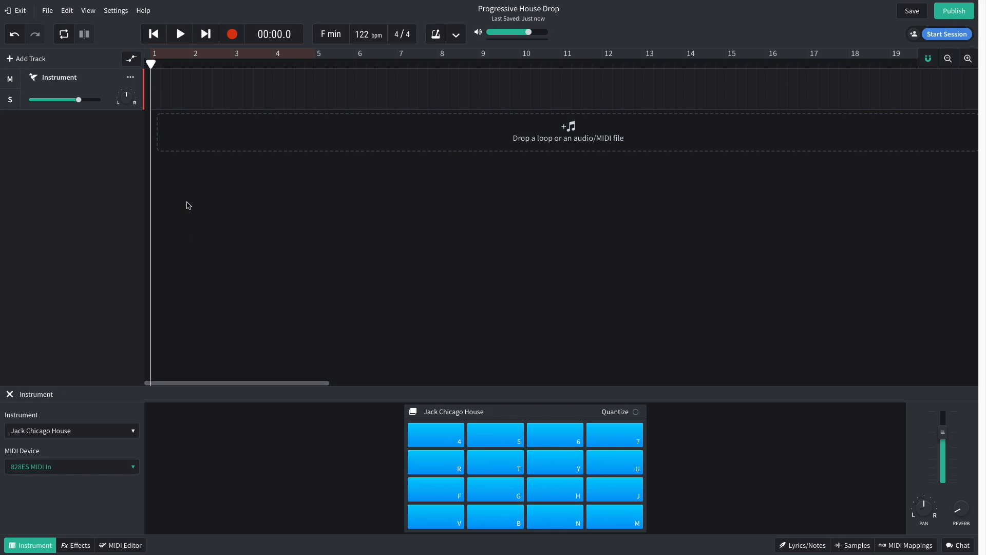
- Create a four-bar region at bar 1 on the instrument track and open it for MIDI editing
{"action": "right_click", "coordinate": [172, 95]}
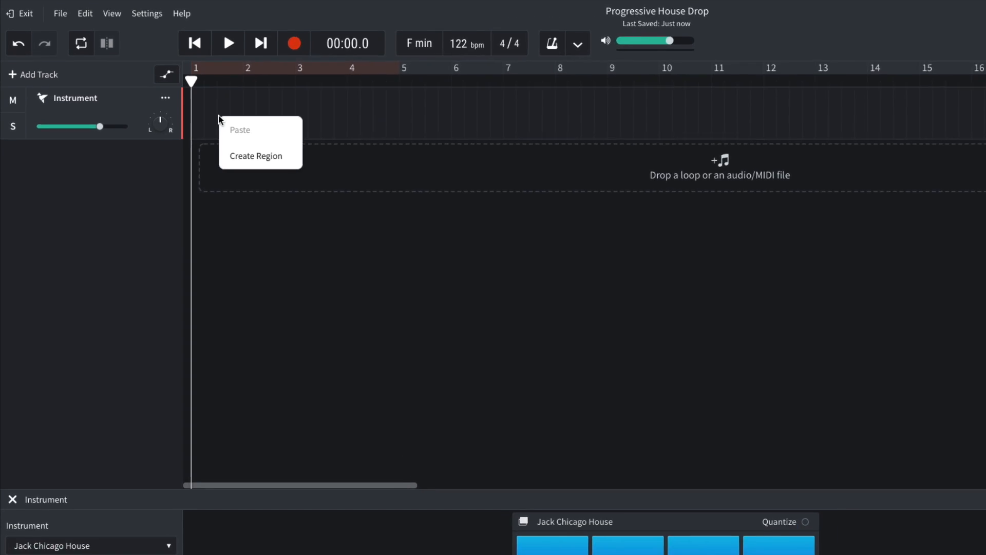
{"action": "left_click", "coordinate": [191, 124]}
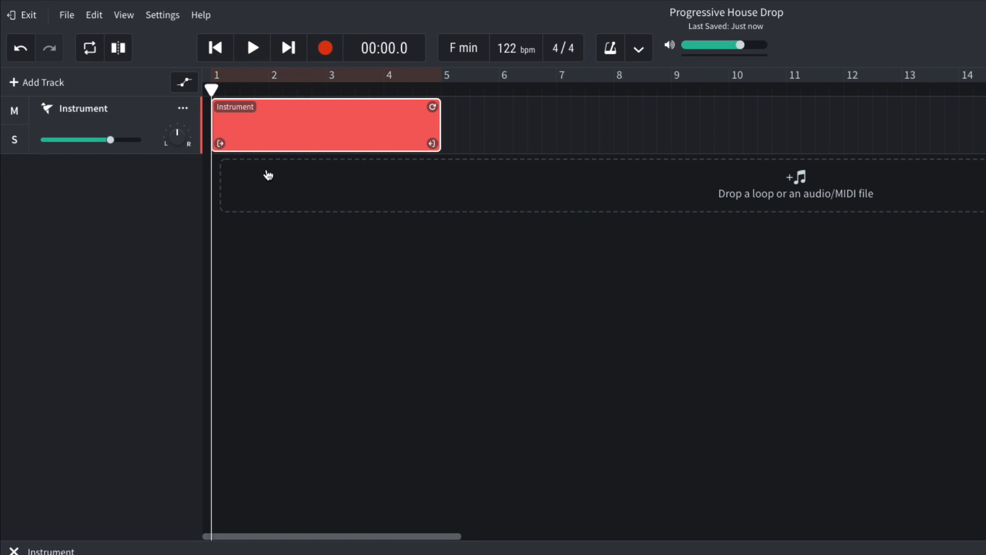
{"action": "double_click", "coordinate": [263, 130]}
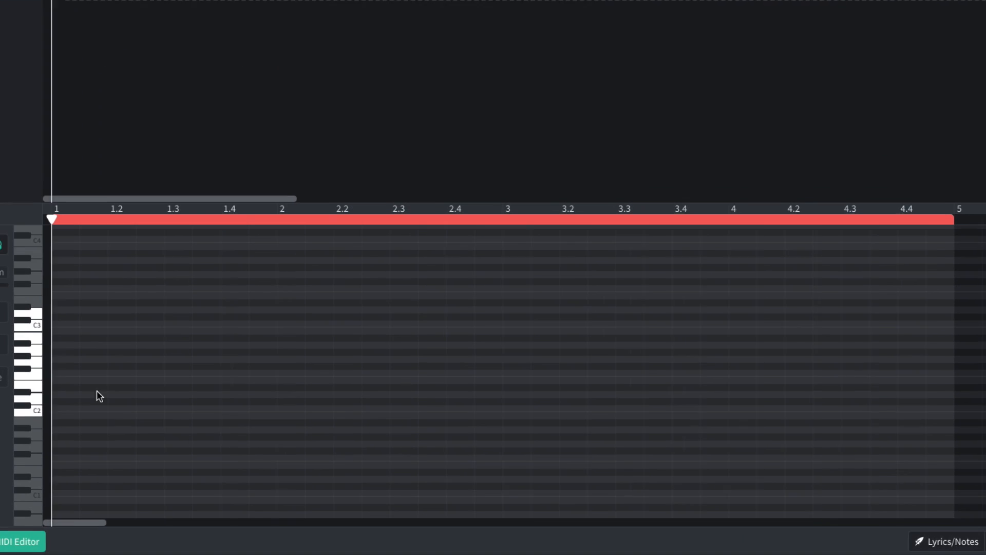
- Place C2 notes on all four beats of bar 1
{"action": "left_click", "coordinate": [160, 450]}
{"action": "left_click", "coordinate": [115, 405]}
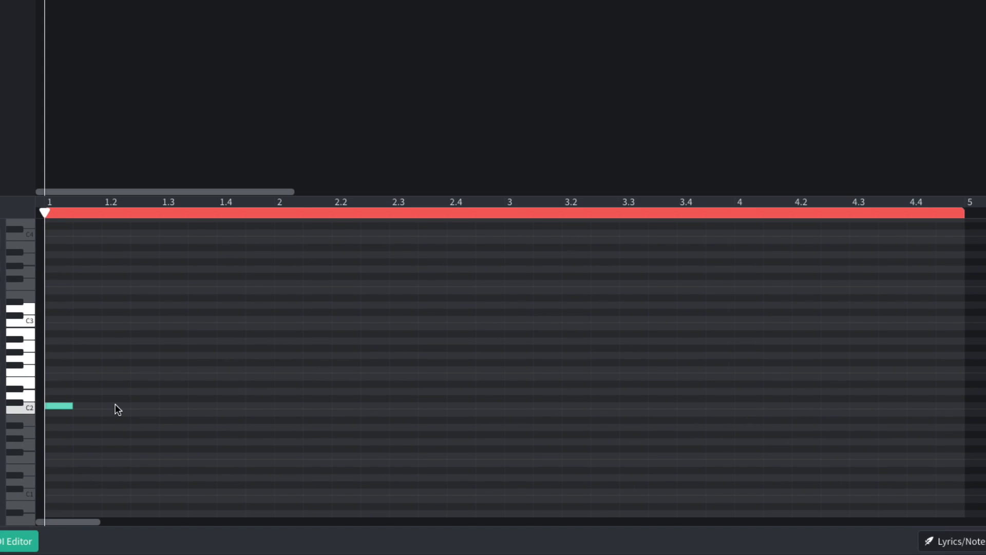
{"action": "left_click", "coordinate": [168, 406]}
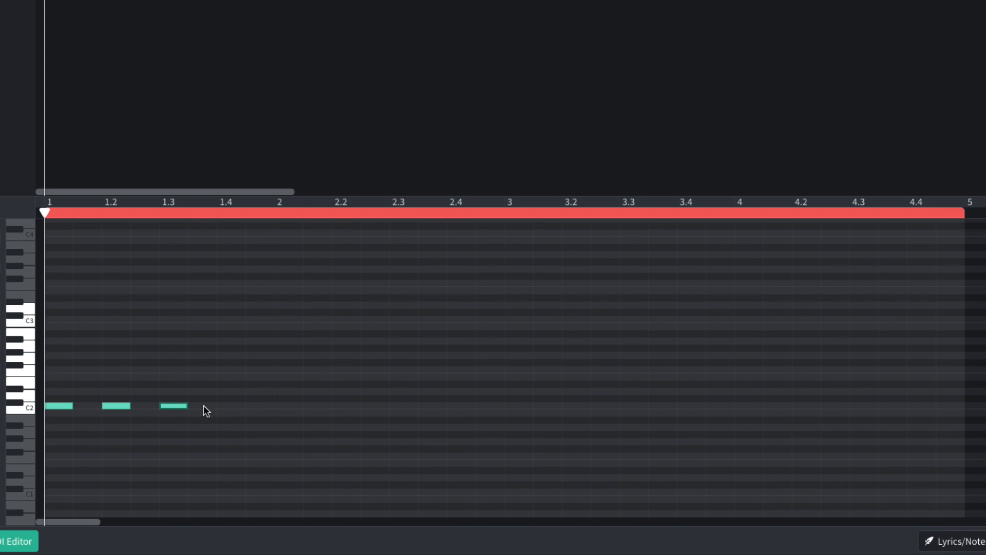
{"action": "left_click", "coordinate": [229, 405]}
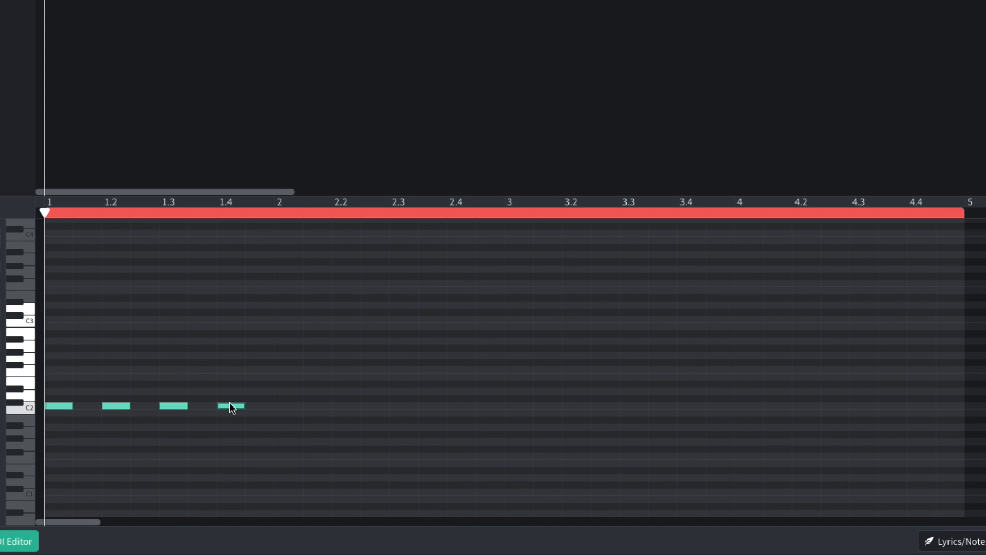
- Place D2 notes on the four off-beats of bar 1, between the C2 notes
{"action": "left_click", "coordinate": [87, 390]}
{"action": "left_click", "coordinate": [146, 391]}
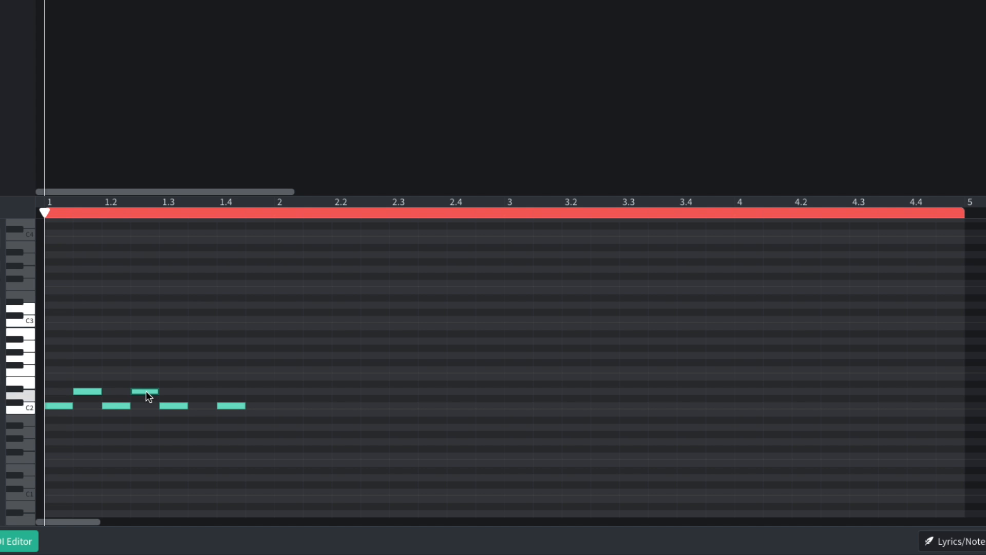
{"action": "left_click", "coordinate": [202, 392]}
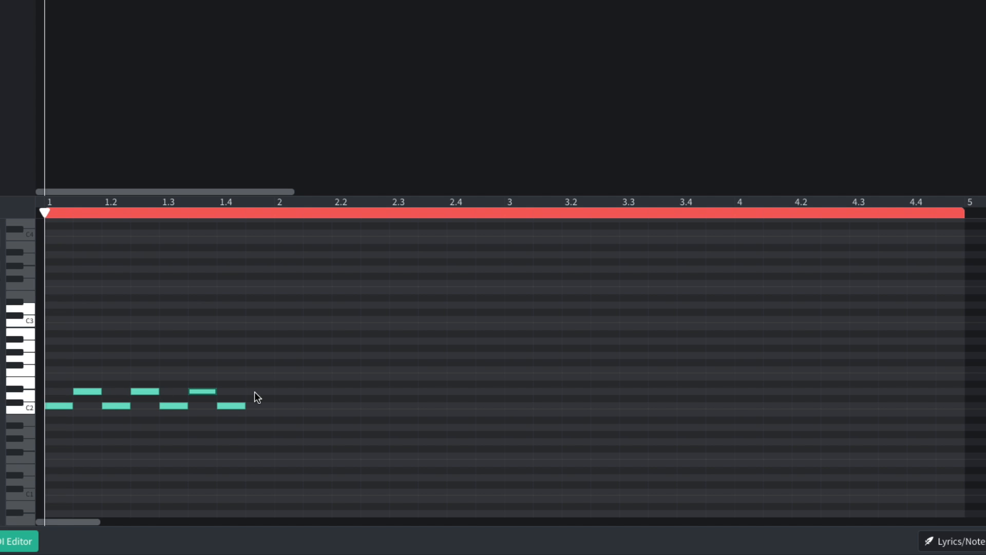
{"action": "left_click", "coordinate": [255, 391]}
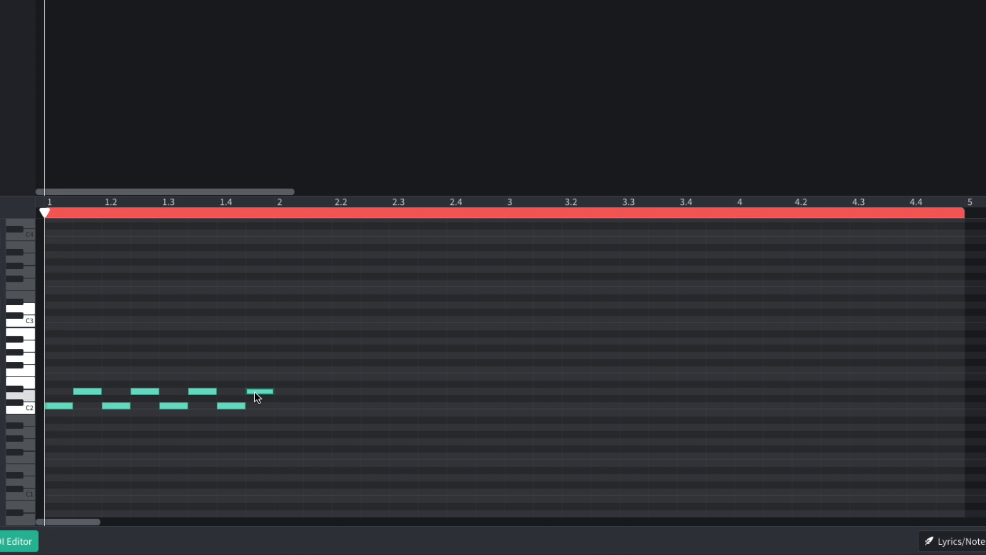
- Add D#2 notes on beats 2 and 4 of bar 1 and play back the pattern
{"action": "left_click", "coordinate": [114, 383]}
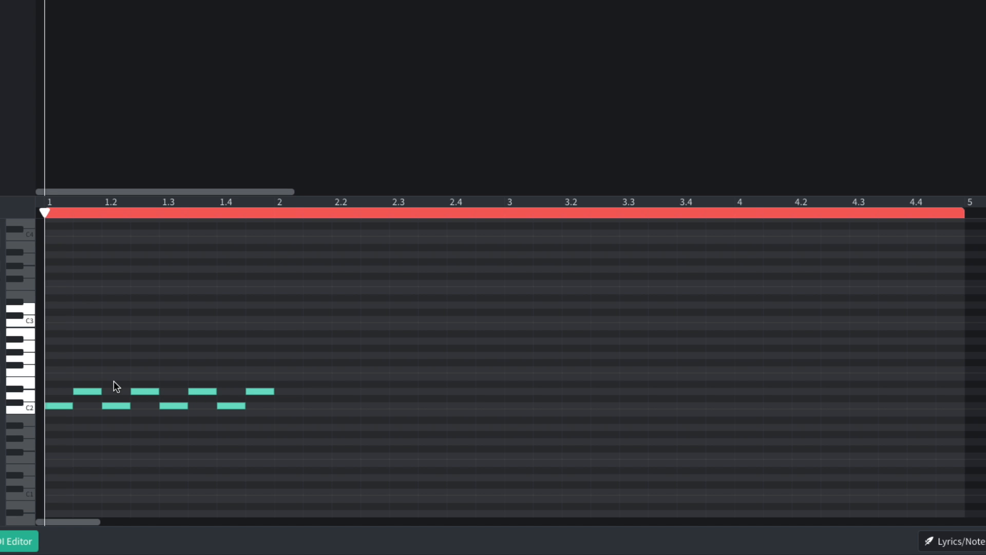
{"action": "left_click", "coordinate": [231, 383]}
{"action": "key", "text": "space"}
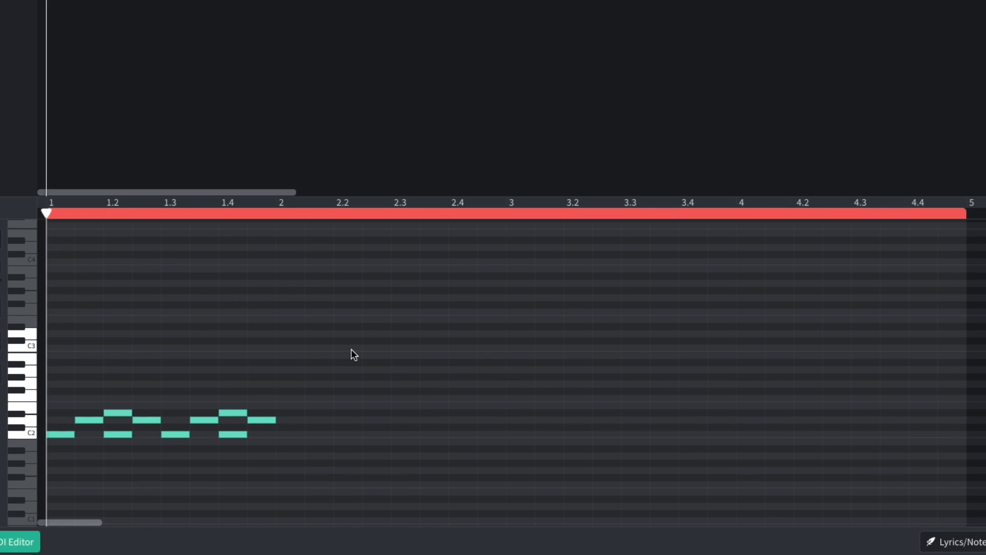
- Repeat the bar 1 drum pattern through bar 4 and duplicate the four-bar drum region at bar 5
{"action": "left_click_drag", "start_coordinate": [367, 408], "coordinate": [158, 494]}
{"action": "left_click_drag", "start_coordinate": [81, 440], "coordinate": [762, 436]}
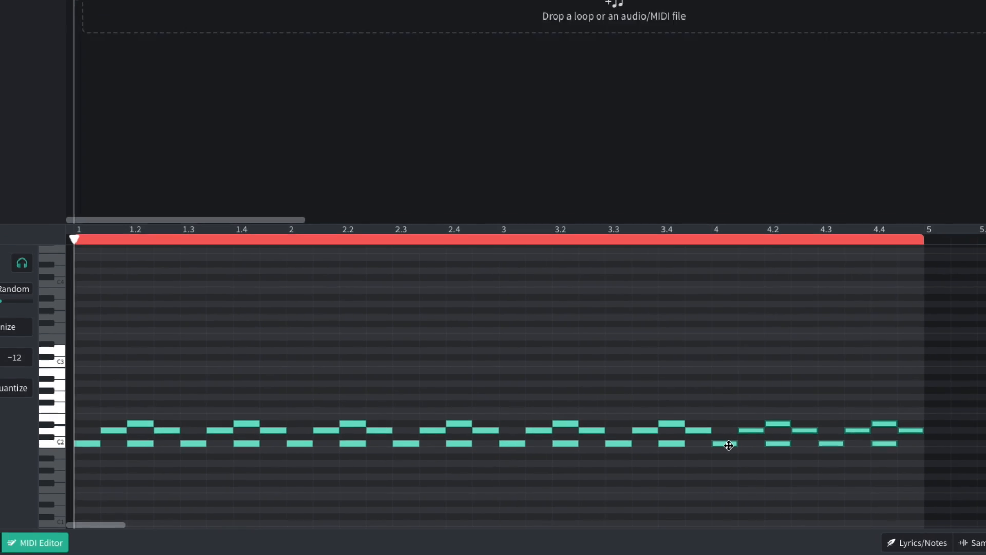
{"action": "key", "text": "space"}
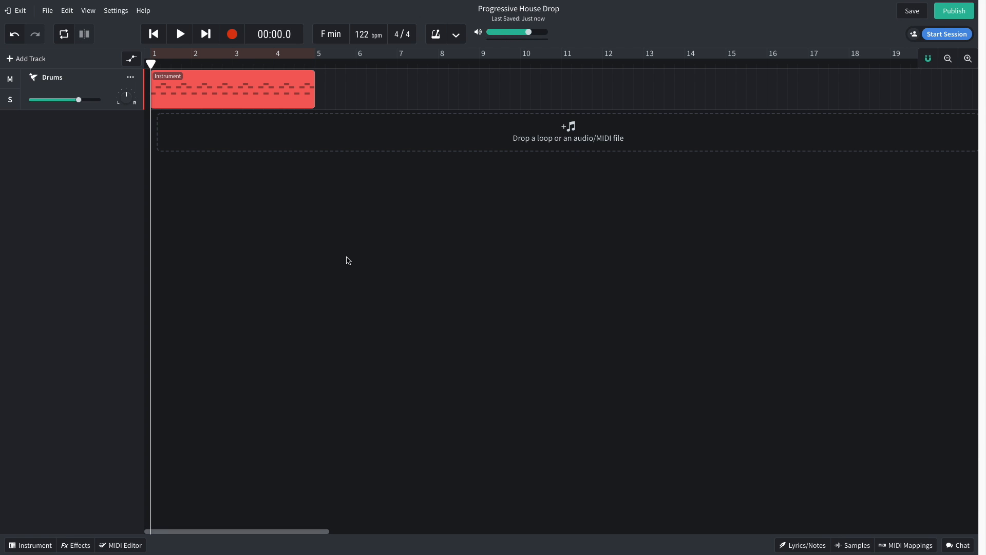
{"action": "left_click_drag", "start_coordinate": [203, 87], "coordinate": [367, 88]}
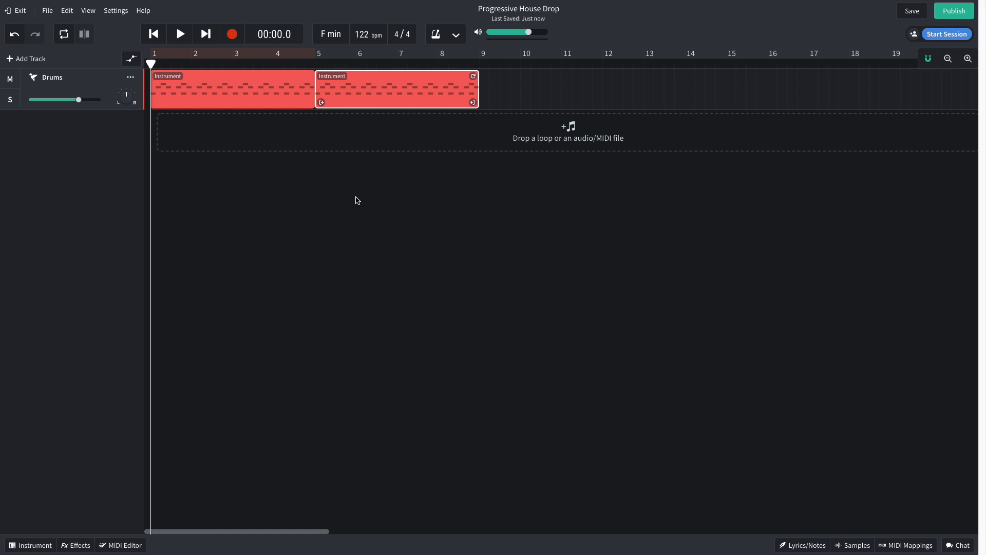
- Add the BL 1176 compressor to the Drums track and play back the result
{"action": "left_click", "coordinate": [76, 545]}
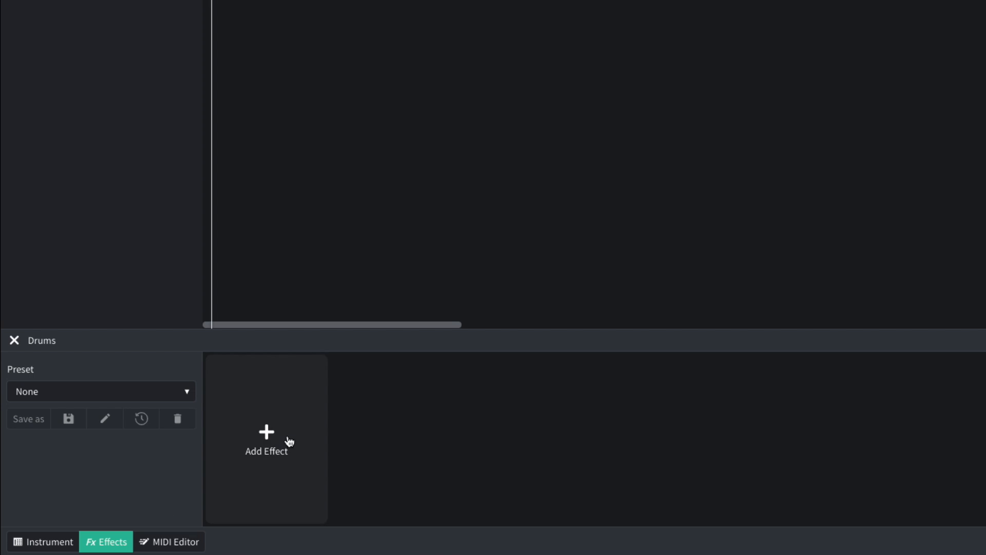
{"action": "left_click", "coordinate": [289, 440]}
{"action": "mouse_move", "coordinate": [289, 440]}
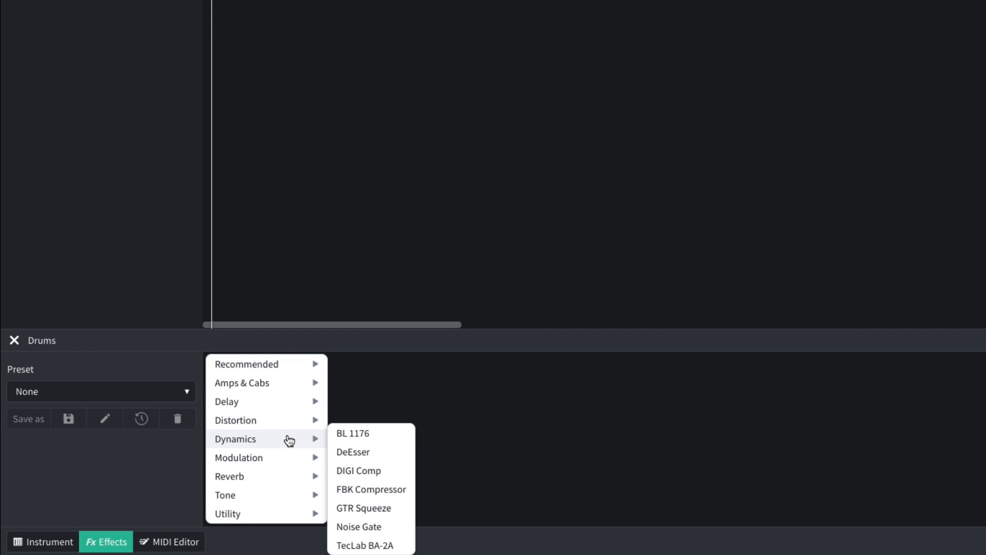
{"action": "left_click", "coordinate": [350, 435]}
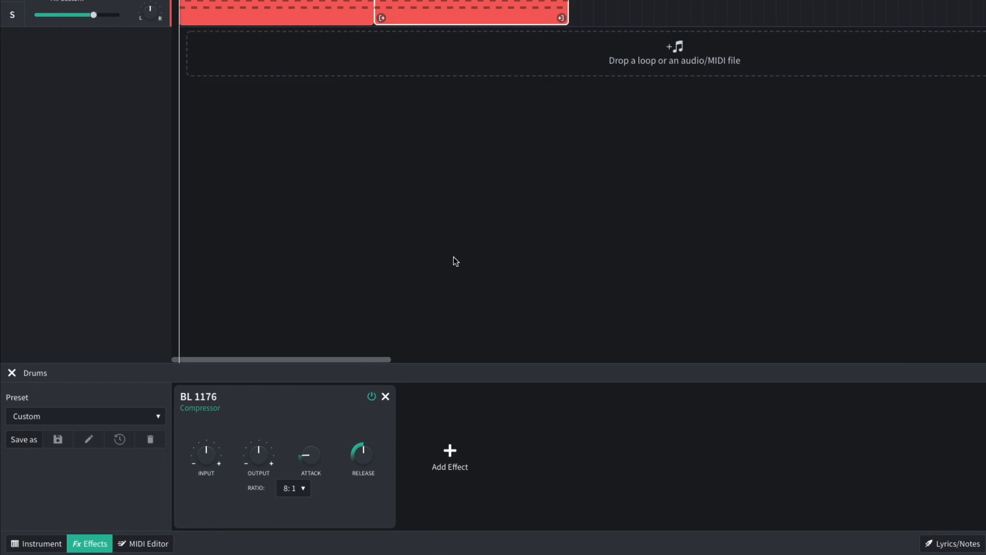
{"action": "key", "text": "space"}
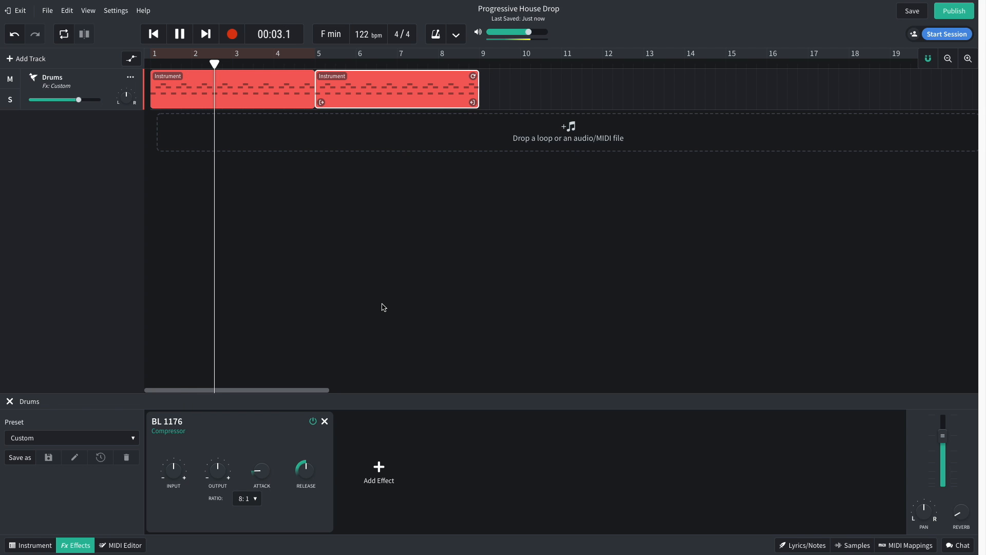
{"action": "key", "text": "space"}
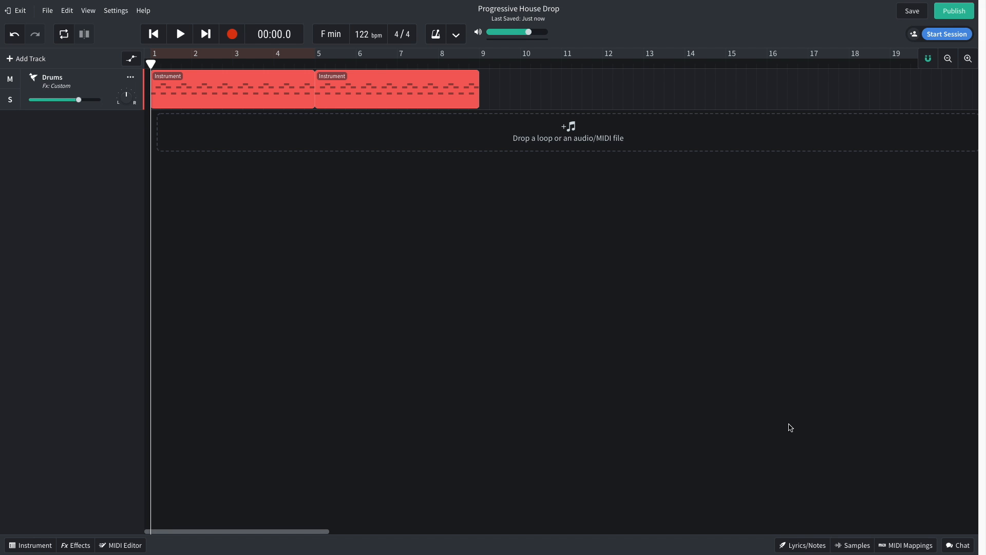
- Search the loops for "shaker" and place Metro Disko Shaker on a new track, at bar 1 and again at bar 5
{"action": "left_click", "coordinate": [852, 545]}
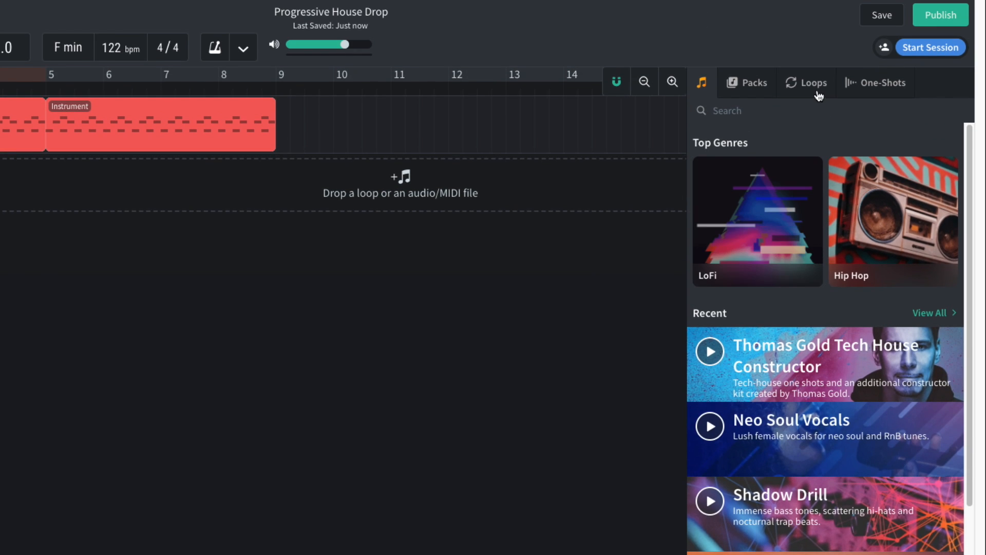
{"action": "left_click", "coordinate": [817, 92]}
{"action": "type", "text": "shaker"}
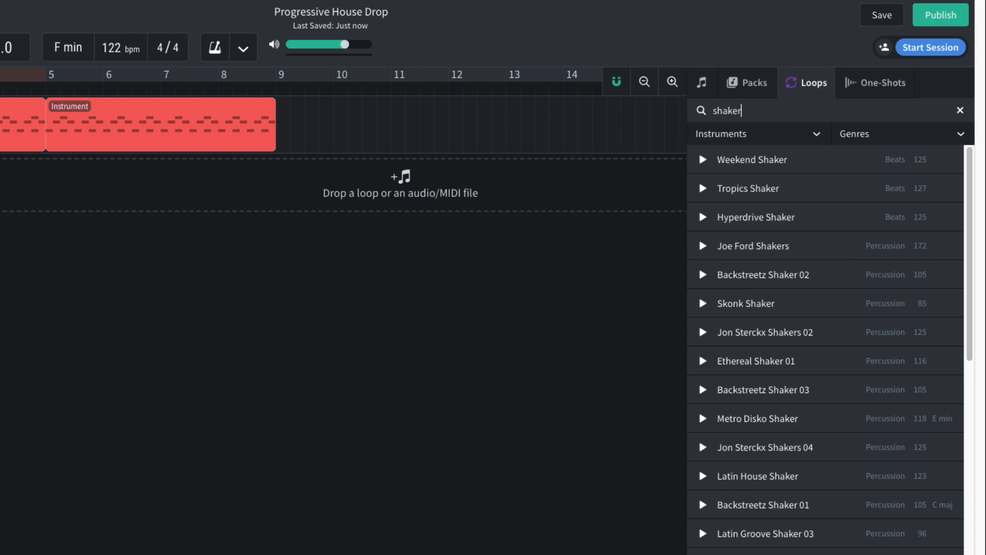
{"action": "left_click_drag", "start_coordinate": [745, 418], "coordinate": [201, 128]}
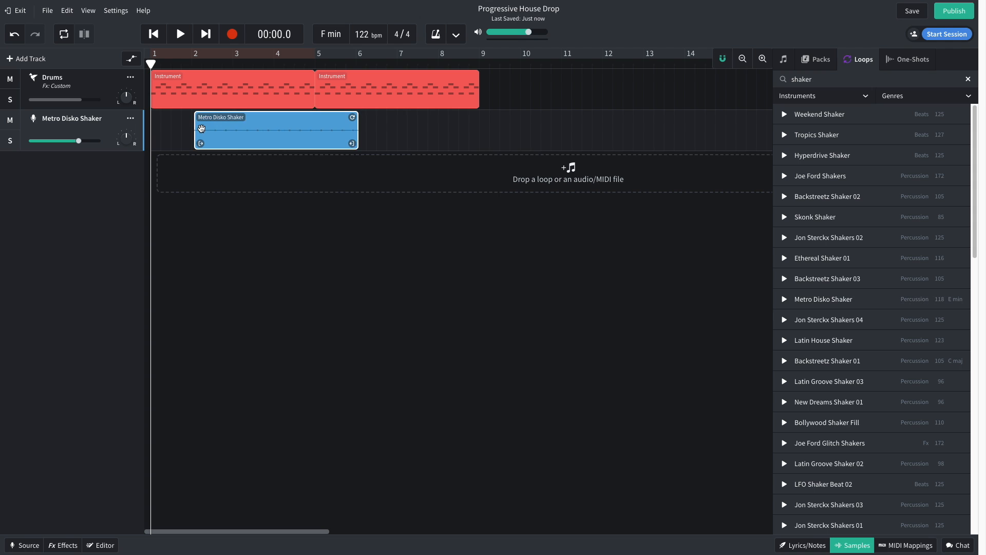
{"action": "left_click_drag", "start_coordinate": [277, 130], "coordinate": [368, 136]}
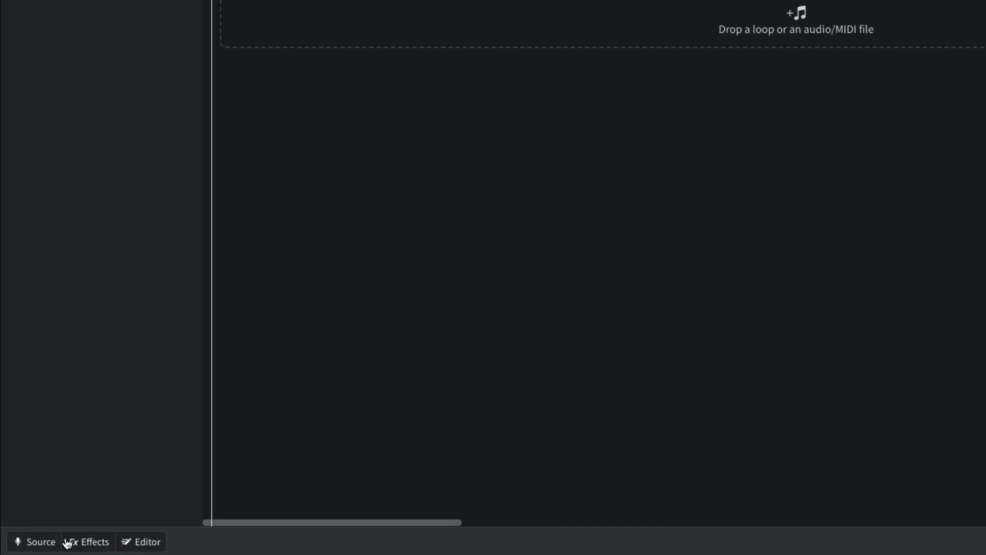
- Add the BL 1176 compressor to the Metro Disko Shaker track with output at +3.4 dB and play the mix
{"action": "left_click", "coordinate": [51, 549]}
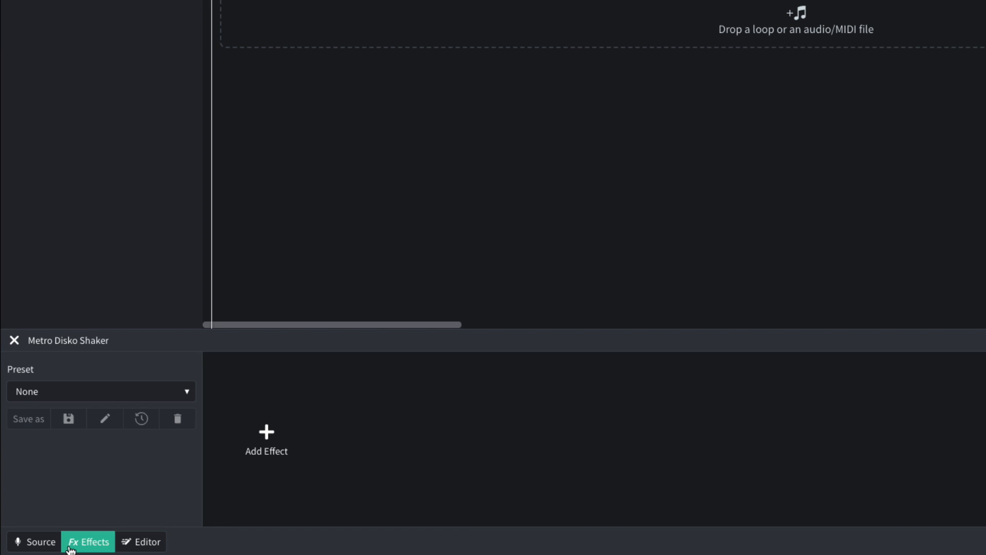
{"action": "left_click", "coordinate": [251, 446]}
{"action": "mouse_move", "coordinate": [251, 442]}
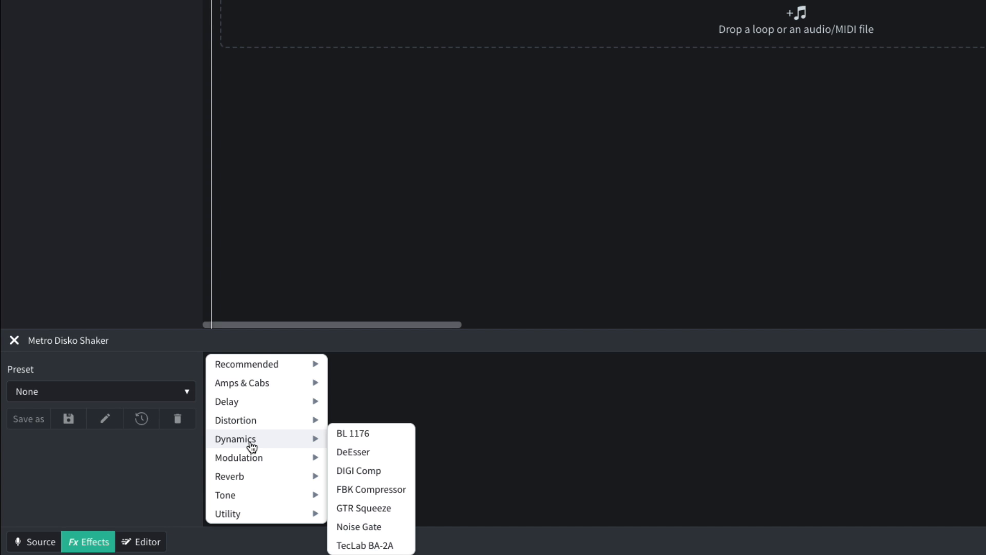
{"action": "left_click", "coordinate": [359, 435]}
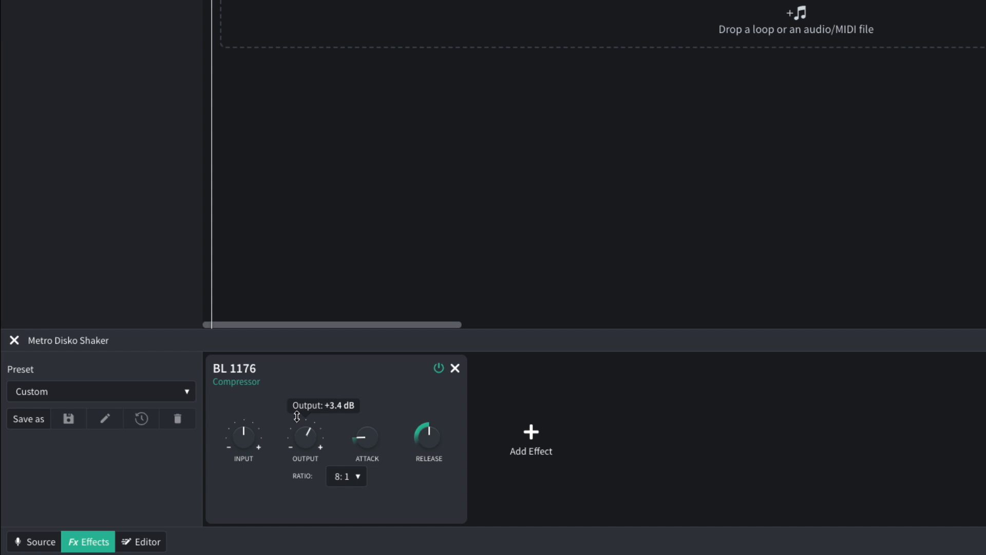
{"action": "key", "text": "space"}
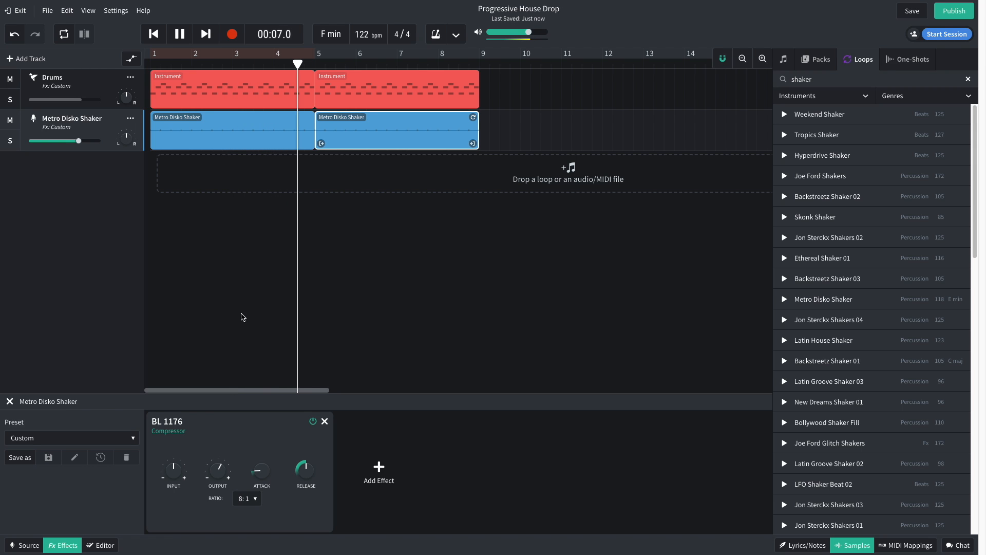
- Stop playback and add an instrument track using the Lately Bass synth bass sound
{"action": "key", "text": "space"}
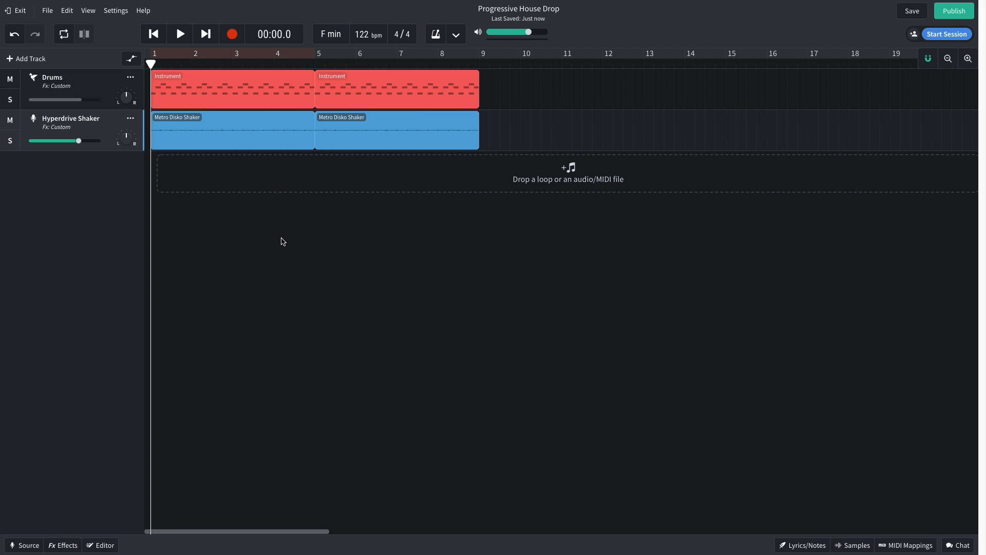
{"action": "left_click", "coordinate": [28, 60]}
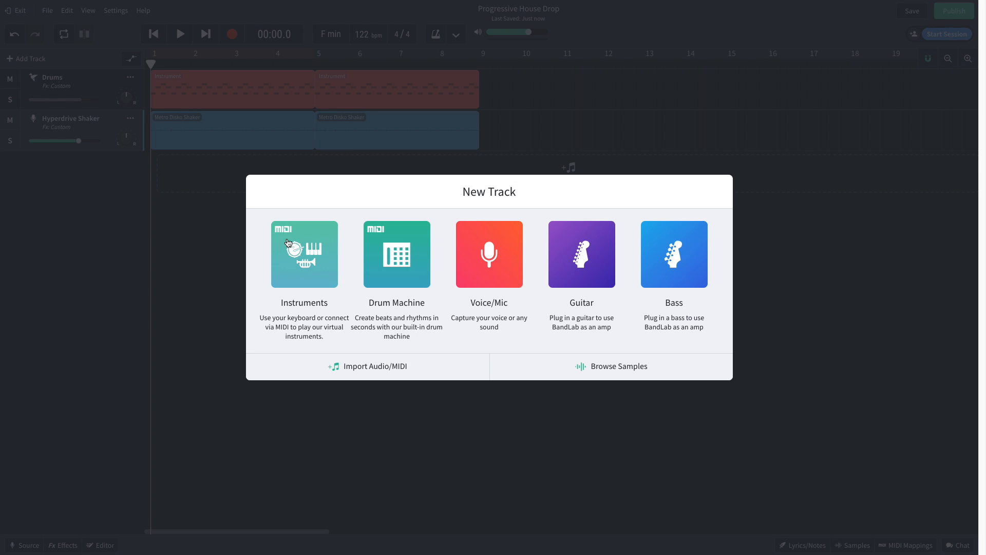
{"action": "left_click", "coordinate": [302, 257]}
{"action": "left_click", "coordinate": [50, 534]}
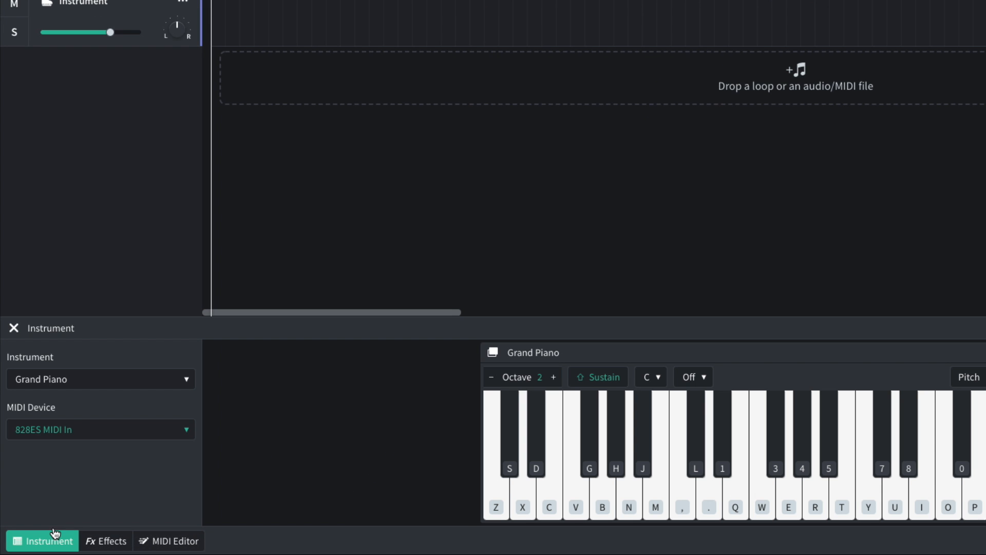
{"action": "left_click", "coordinate": [79, 380]}
{"action": "mouse_move", "coordinate": [114, 308]}
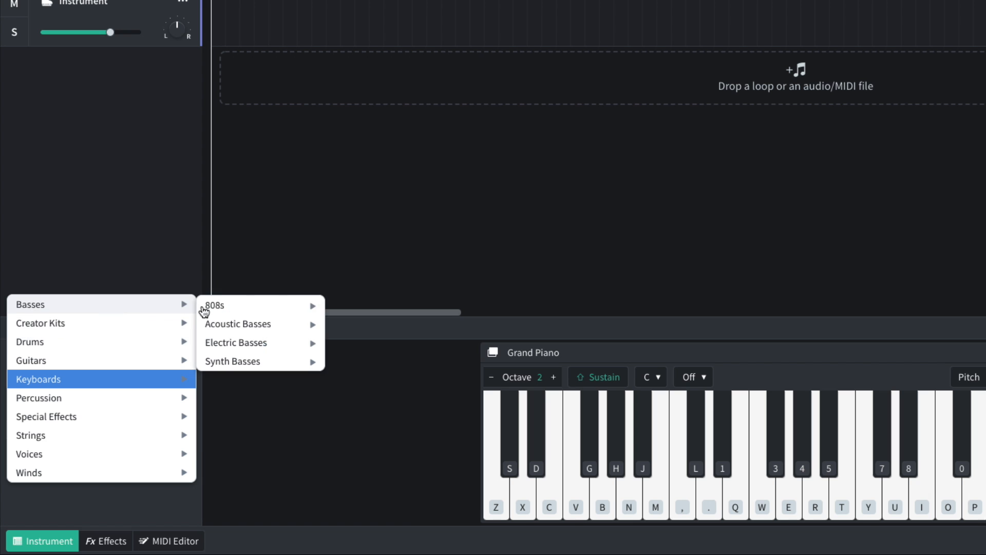
{"action": "mouse_move", "coordinate": [235, 362]}
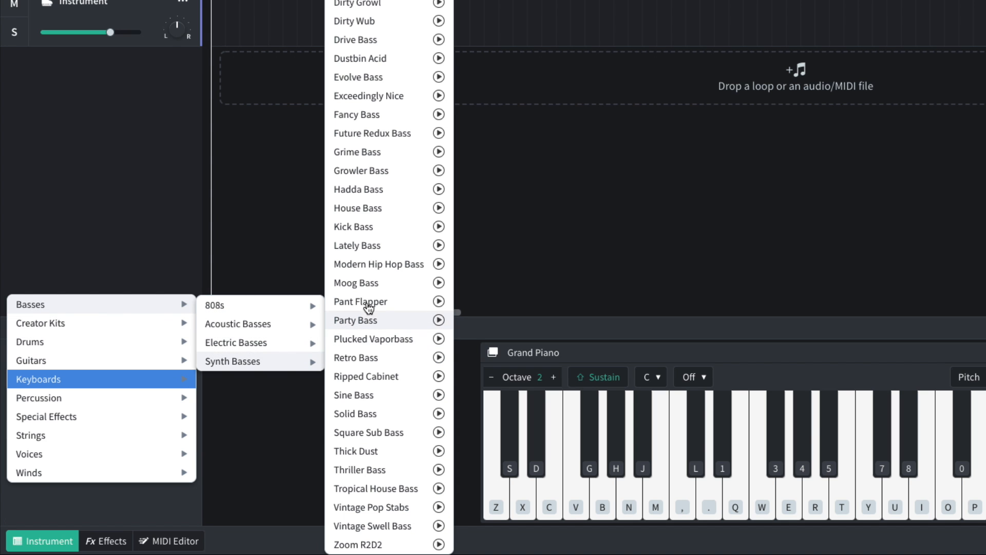
{"action": "left_click", "coordinate": [380, 246]}
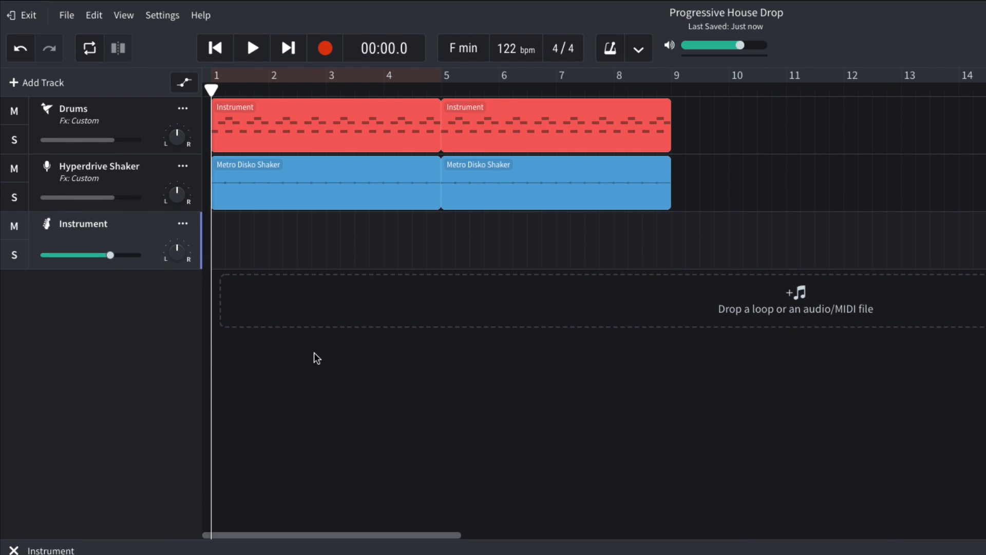
- Create a region from bar 1 to bar 9 on the bass track, filled with off-beat note pairs on F3, C4, A#3, G#3 and D#3
{"action": "right_click", "coordinate": [252, 242]}
{"action": "left_click", "coordinate": [283, 296]}
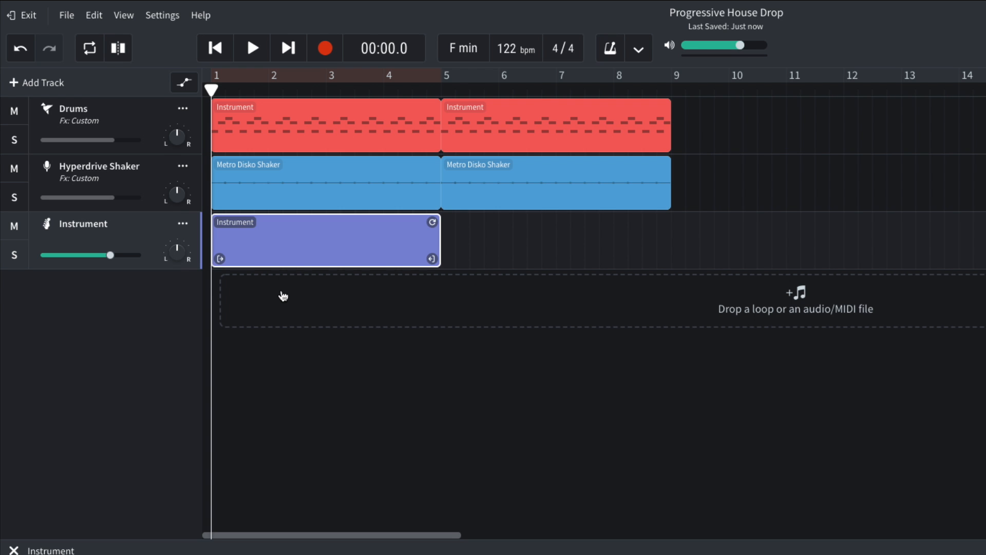
{"action": "left_click_drag", "start_coordinate": [432, 257], "coordinate": [668, 232]}
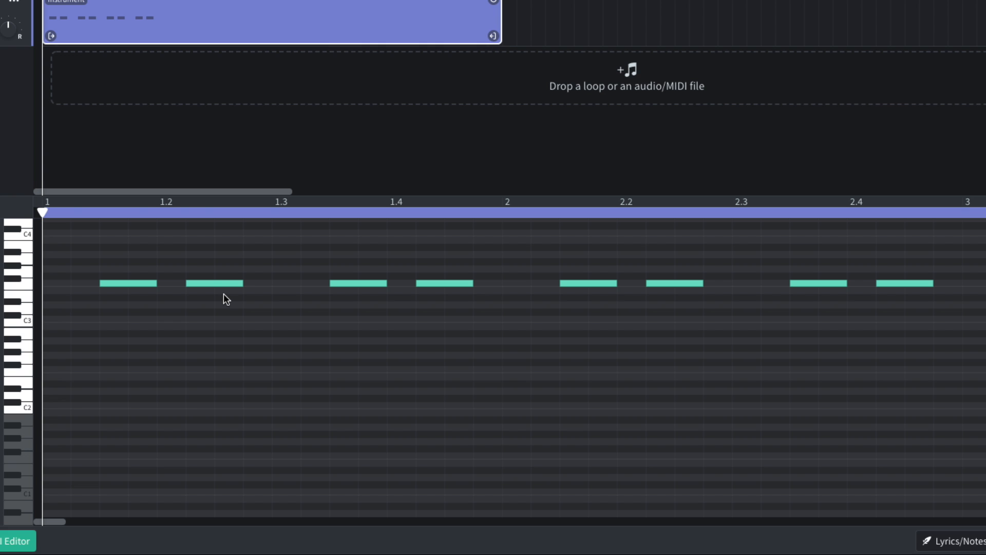
{"action": "key", "text": "space"}
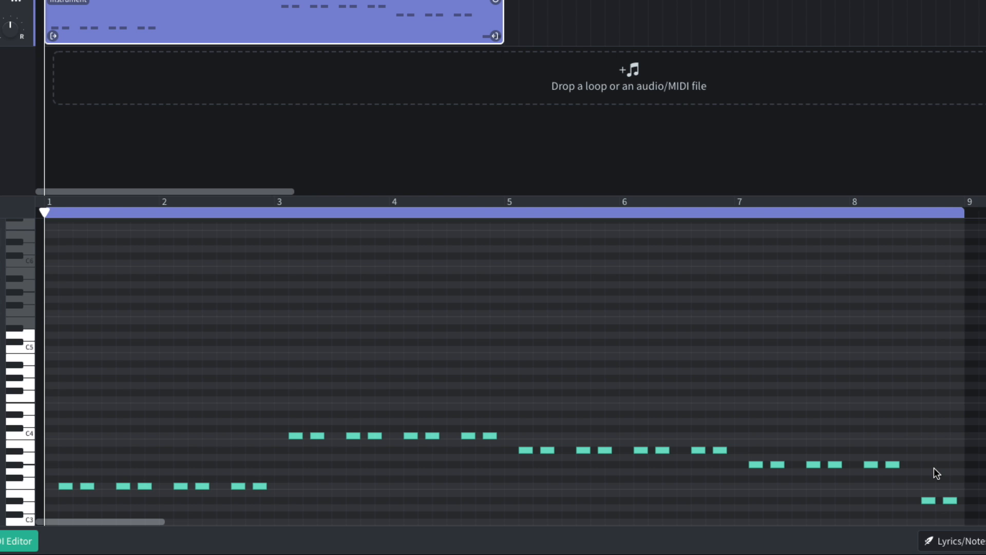
{"action": "key", "text": "space"}
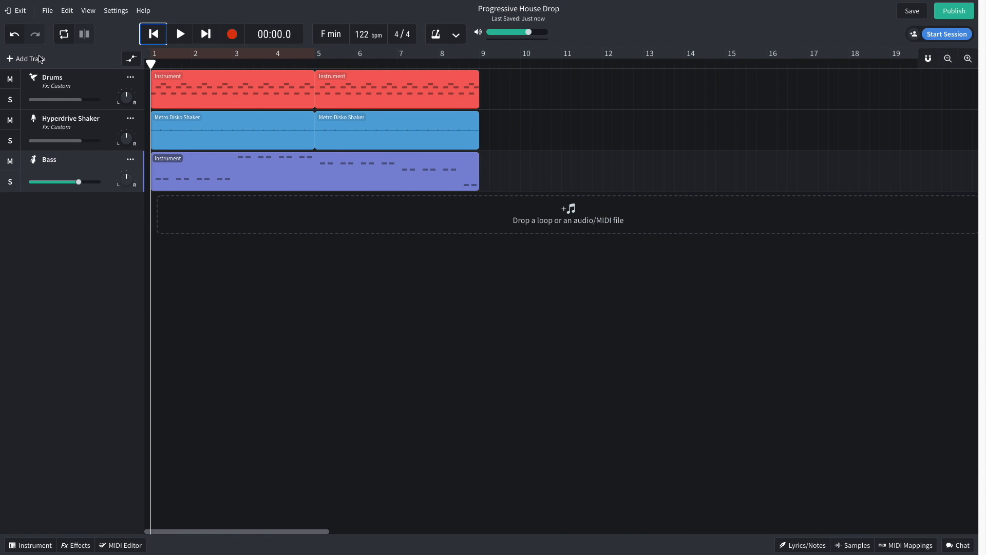
- Add an instrument track with the New Age Synth pad, enter two-bar notes F4, G4, D#4 and C4 over eight bars, and play it
{"action": "left_click", "coordinate": [40, 58]}
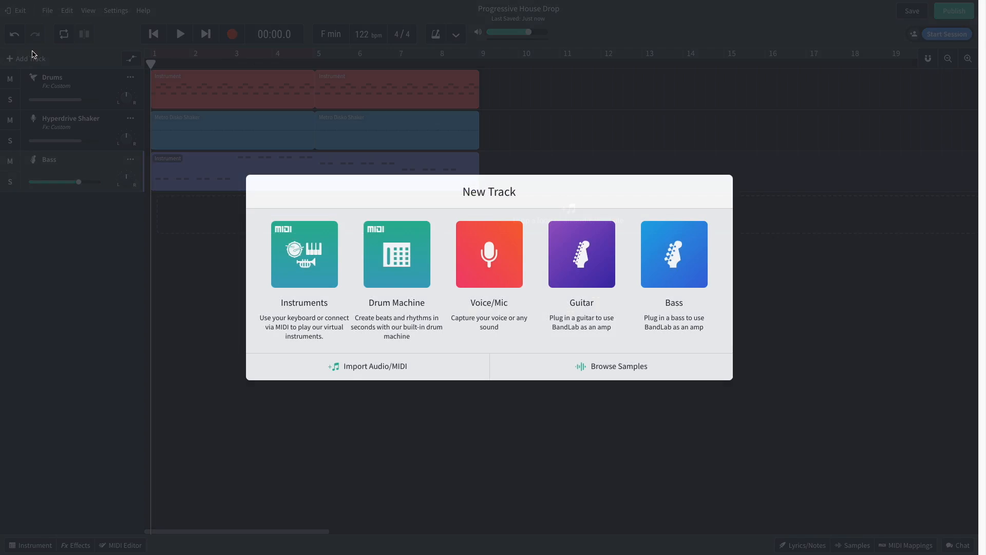
{"action": "left_click", "coordinate": [304, 255]}
{"action": "left_click", "coordinate": [31, 545]}
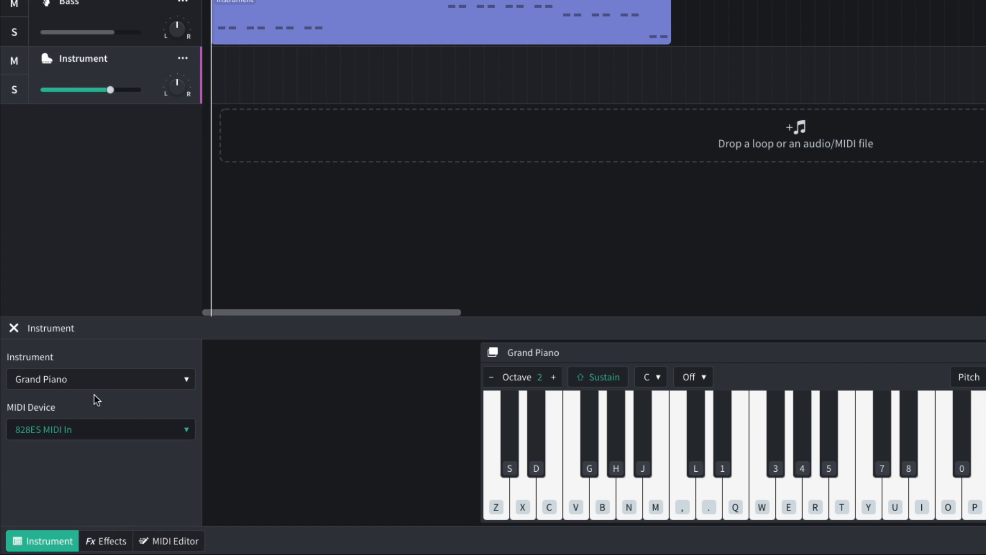
{"action": "left_click", "coordinate": [99, 380]}
{"action": "mouse_move", "coordinate": [262, 435]}
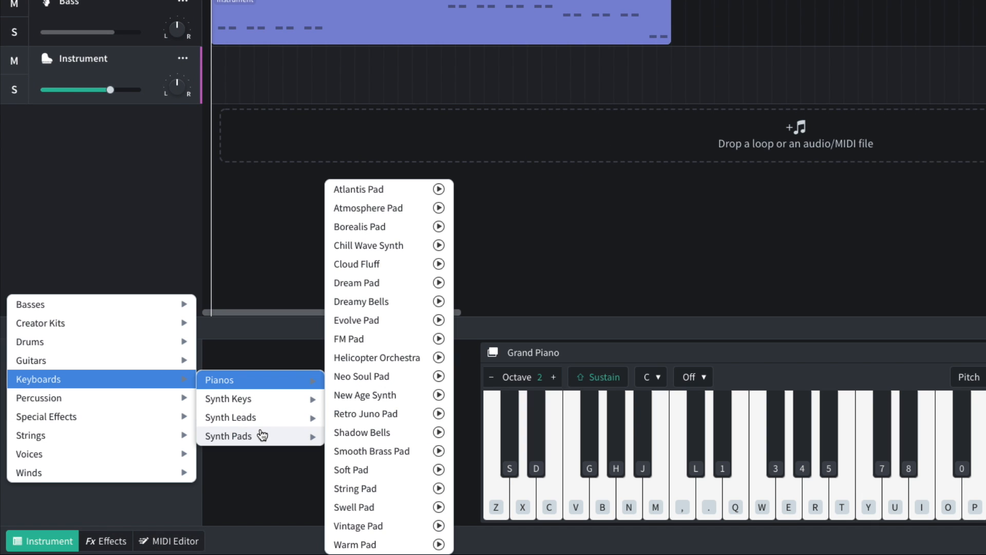
{"action": "left_click", "coordinate": [365, 394]}
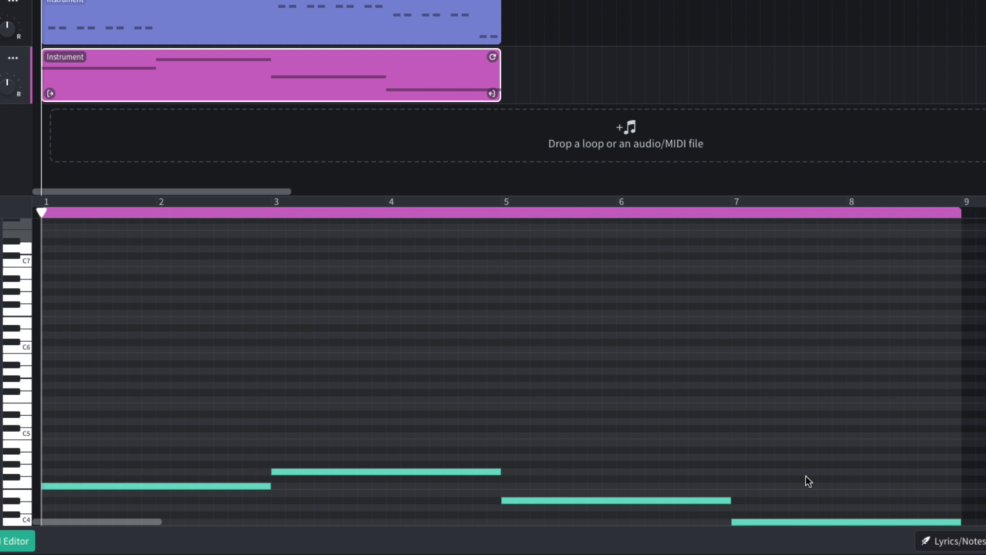
{"action": "key", "text": "space"}
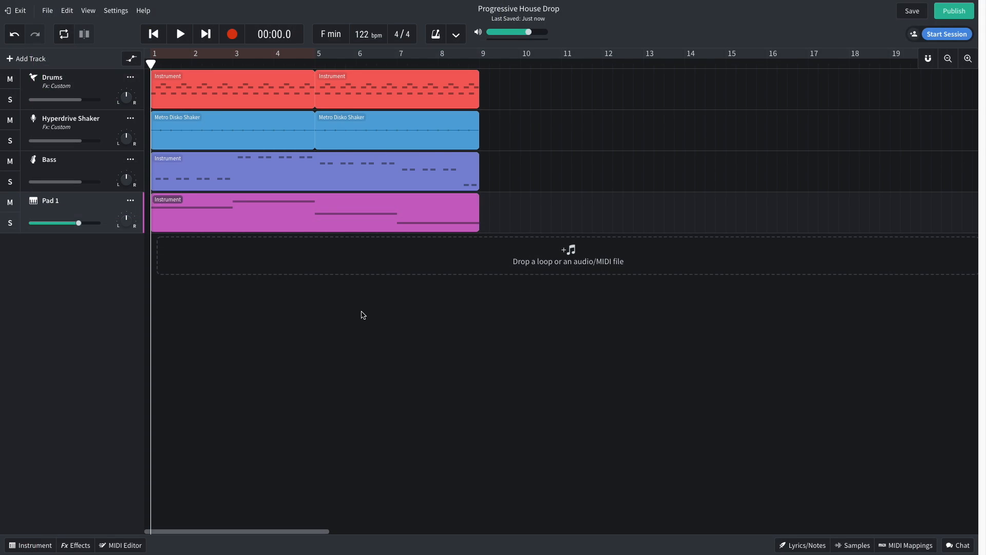
- Add a Multi Filter set to Lowpass to the Pad 1 track and play the mix
{"action": "left_click", "coordinate": [76, 545]}
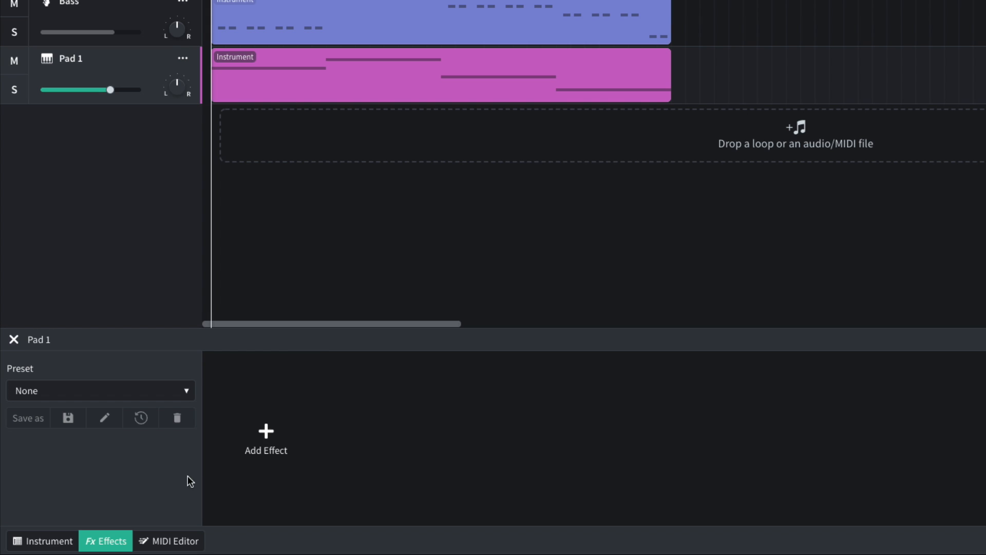
{"action": "left_click", "coordinate": [277, 437]}
{"action": "mouse_move", "coordinate": [275, 493]}
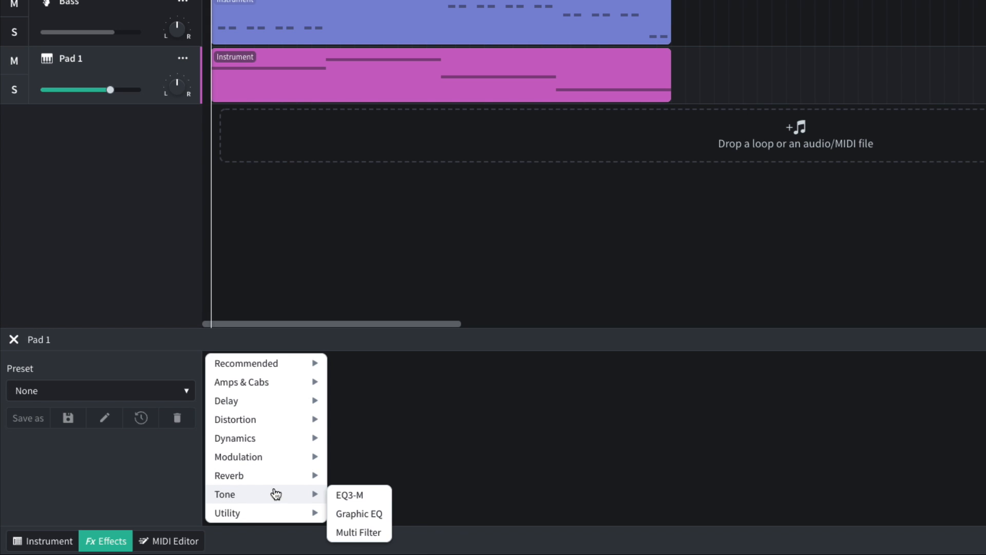
{"action": "left_click", "coordinate": [346, 531]}
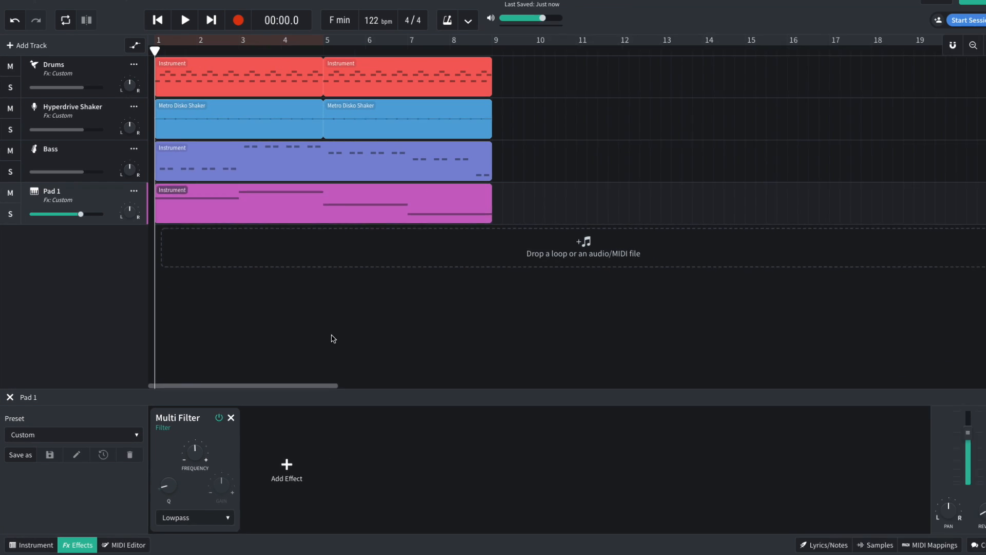
{"action": "key", "text": "space"}
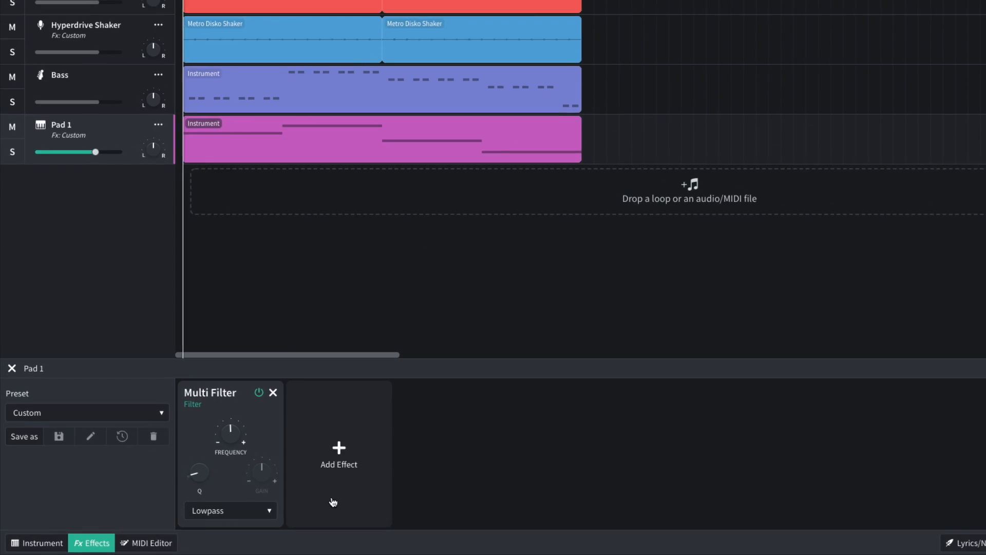
- Add the Studio Reverb effect after the Multi Filter on Pad 1 and play the result
{"action": "left_click", "coordinate": [275, 511]}
{"action": "mouse_move", "coordinate": [281, 500]}
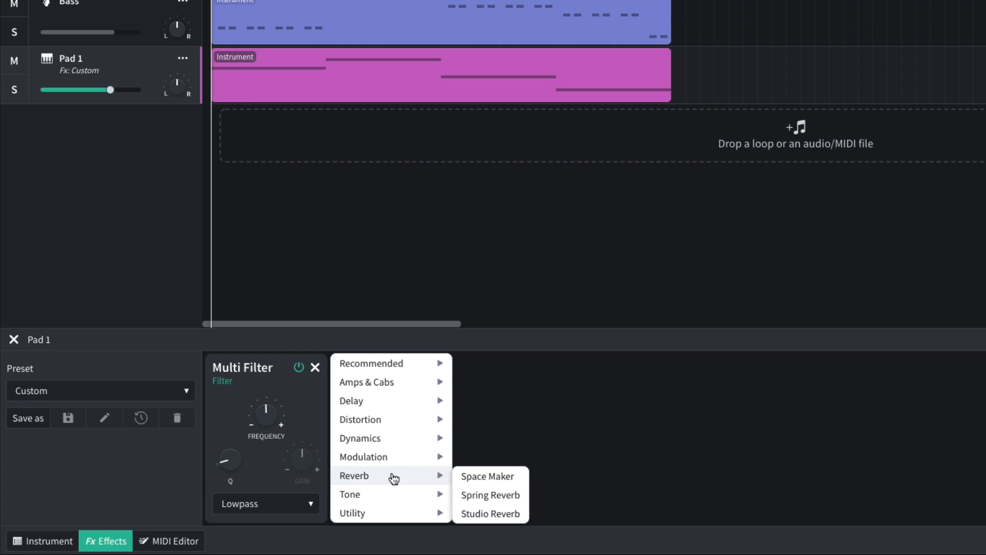
{"action": "left_click", "coordinate": [480, 513]}
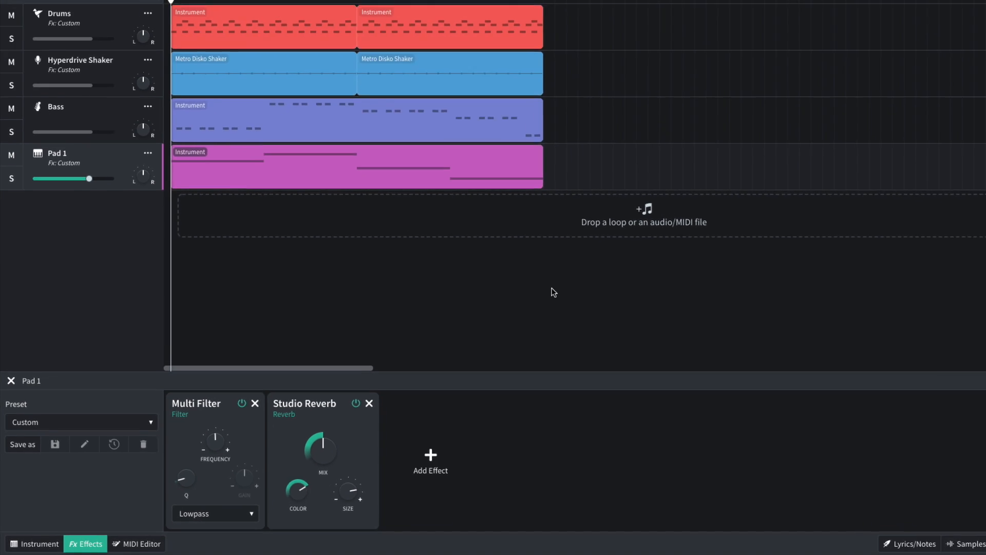
{"action": "key", "text": "space"}
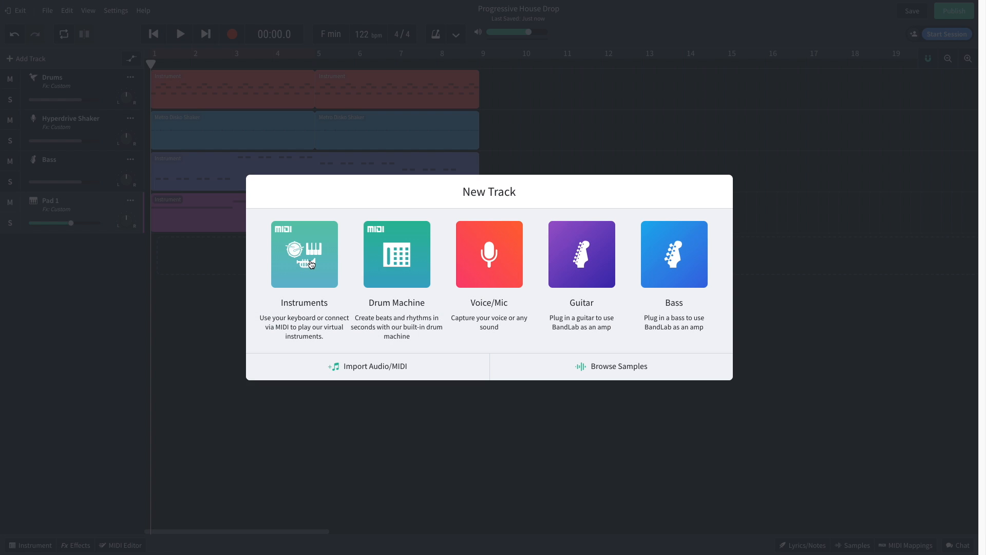
- Add an instrument track with Soft Pad, enter two-bar notes F, C, A# and C over eight bars, and play it
{"action": "left_click", "coordinate": [310, 263]}
{"action": "left_click", "coordinate": [38, 543]}
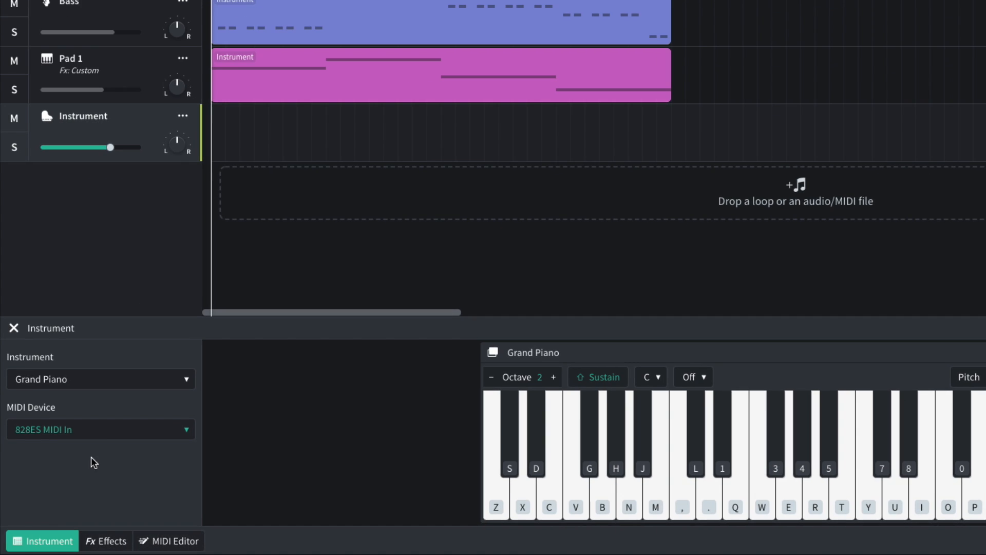
{"action": "left_click", "coordinate": [103, 380]}
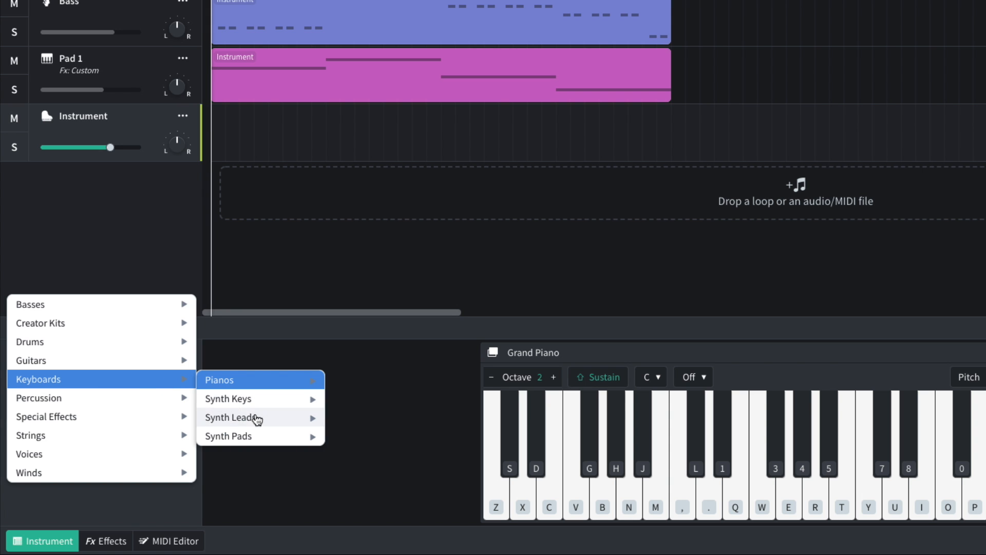
{"action": "mouse_move", "coordinate": [256, 439]}
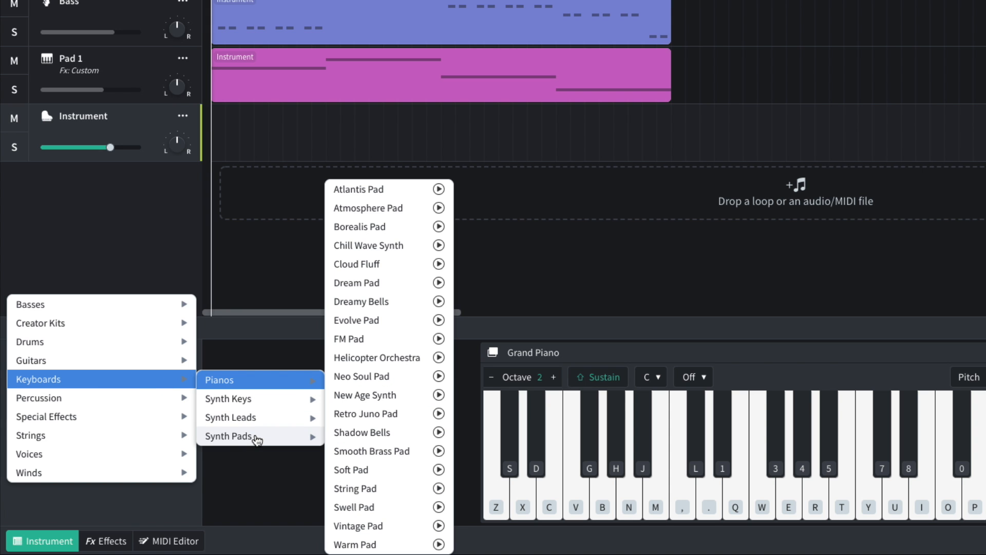
{"action": "left_click", "coordinate": [369, 469]}
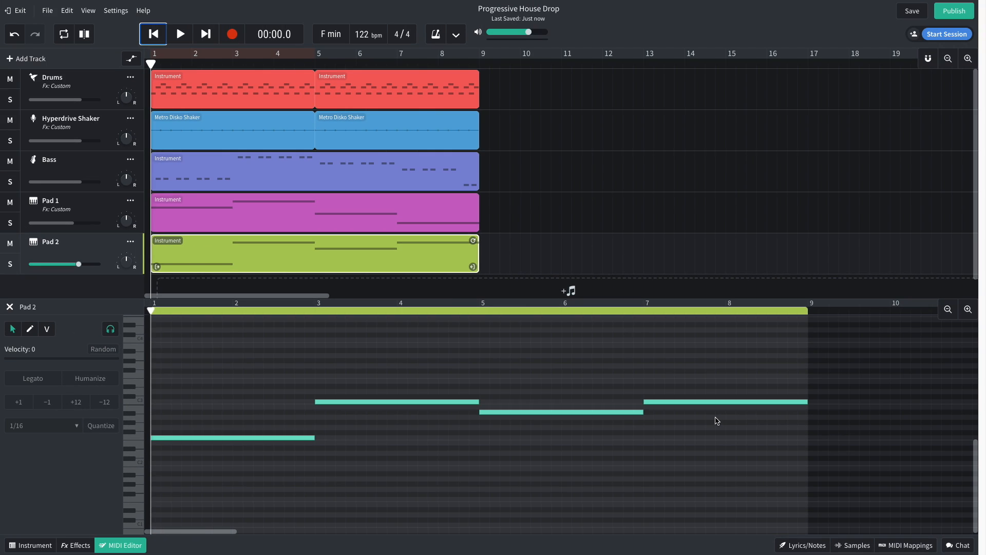
{"action": "key", "text": "space"}
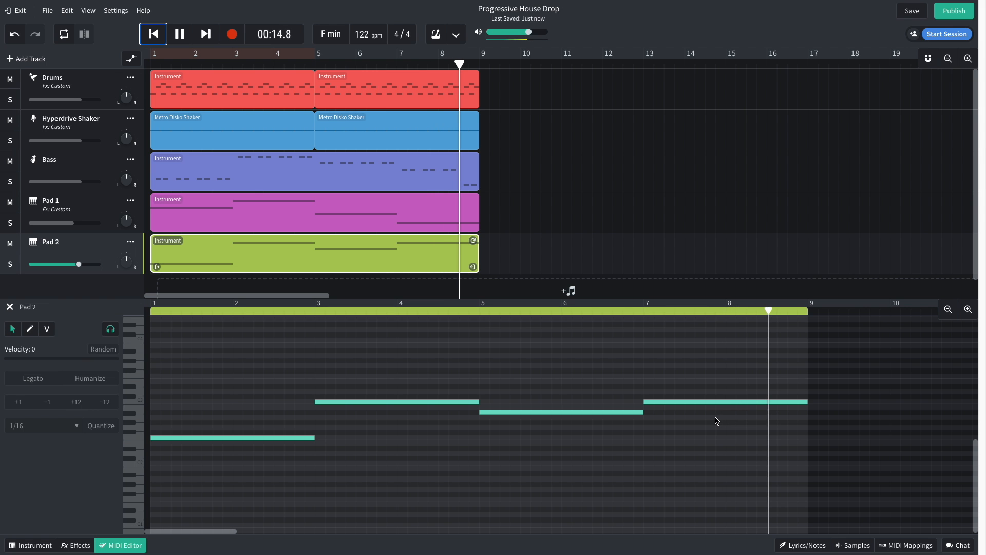
{"action": "key", "text": "space"}
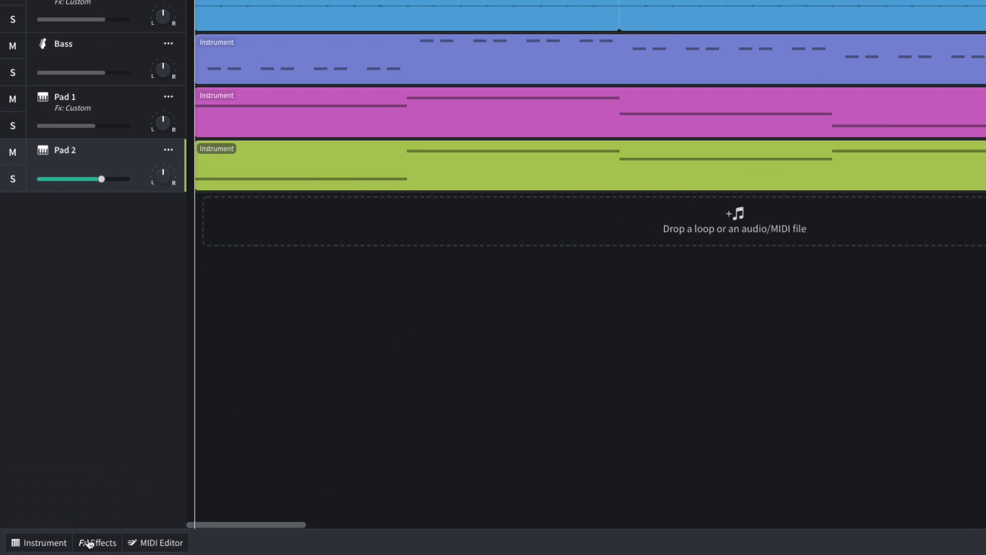
- Add a Multi Filter set to Highpass to the Pad 2 track and play the mix
{"action": "left_click", "coordinate": [69, 545]}
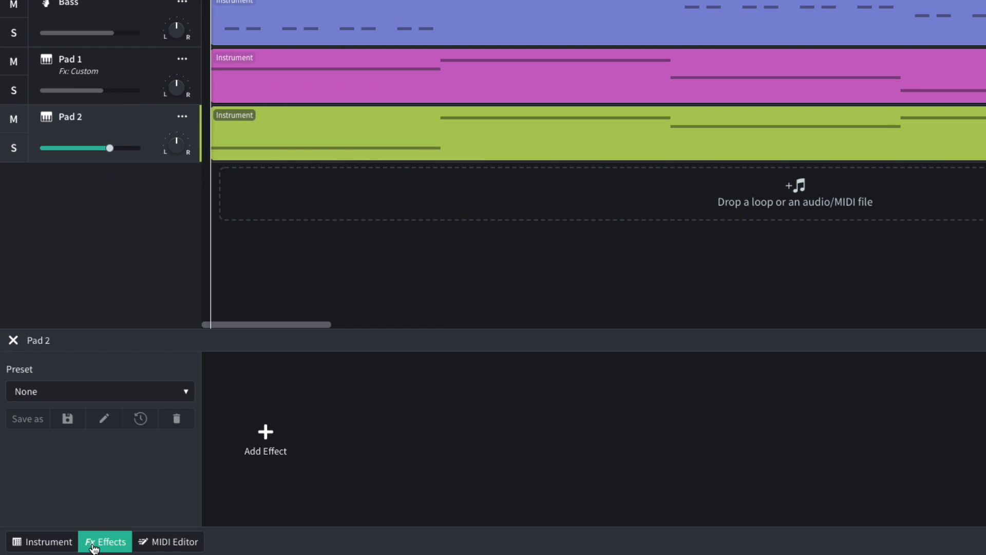
{"action": "left_click", "coordinate": [280, 430]}
{"action": "mouse_move", "coordinate": [265, 497]}
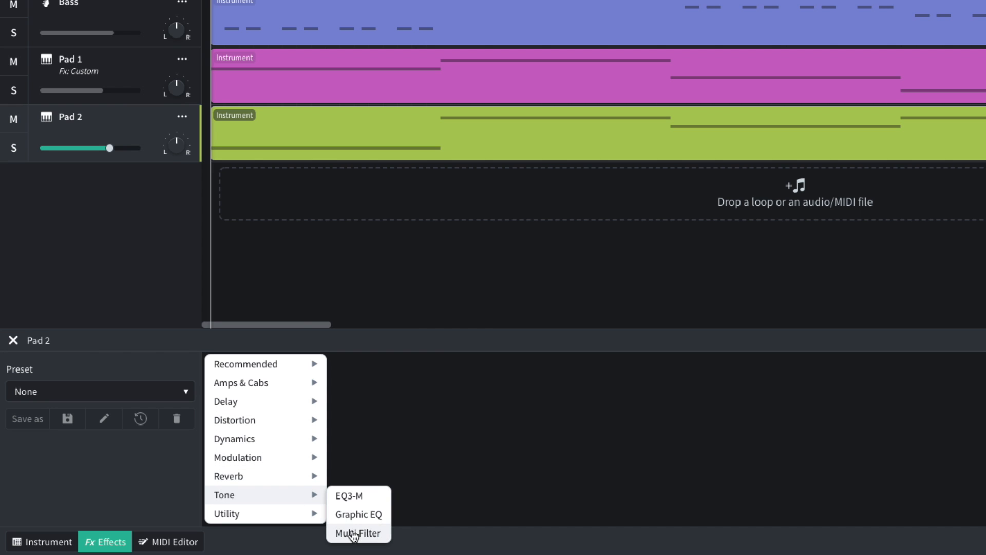
{"action": "left_click", "coordinate": [353, 534]}
{"action": "left_click", "coordinate": [281, 507]}
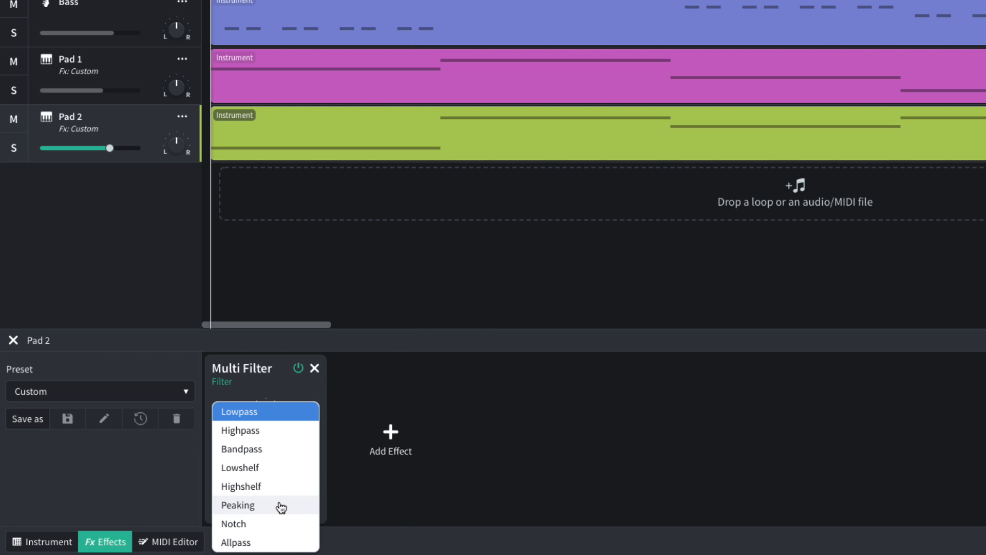
{"action": "left_click", "coordinate": [267, 433]}
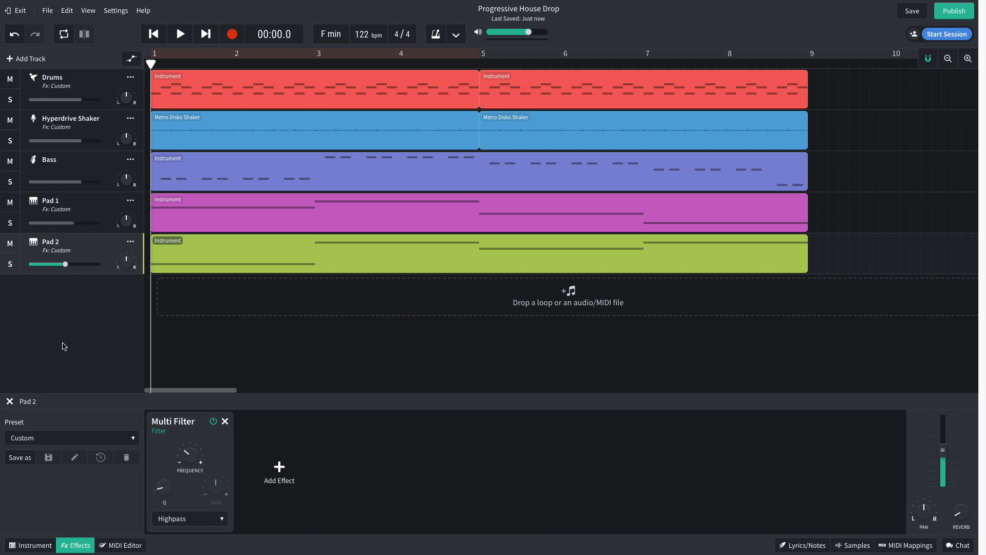
{"action": "key", "text": "space"}
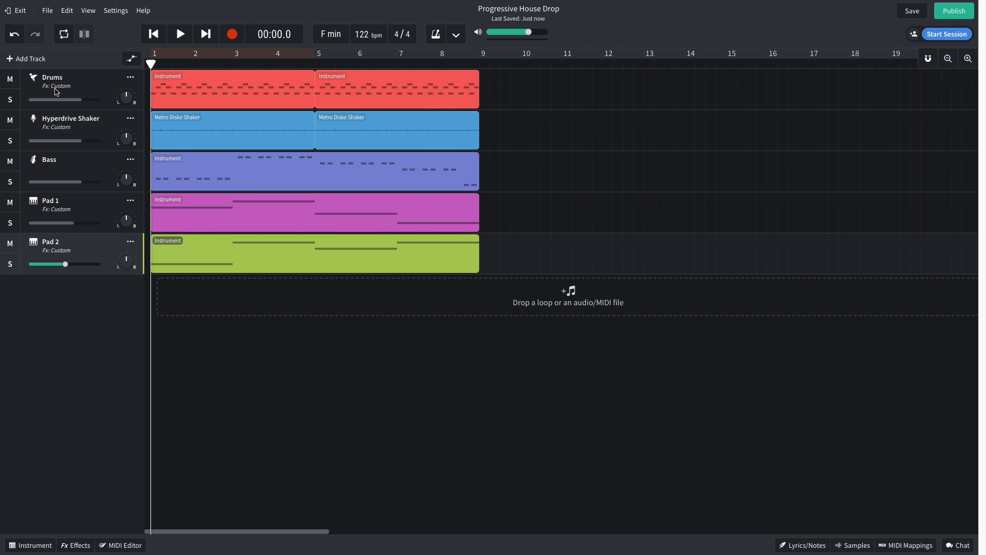
- Add an instrument track called Lead with the House Chords sound, enter a sparse short-note melody over eight bars, and play it
{"action": "left_click", "coordinate": [36, 61]}
{"action": "left_click", "coordinate": [280, 246]}
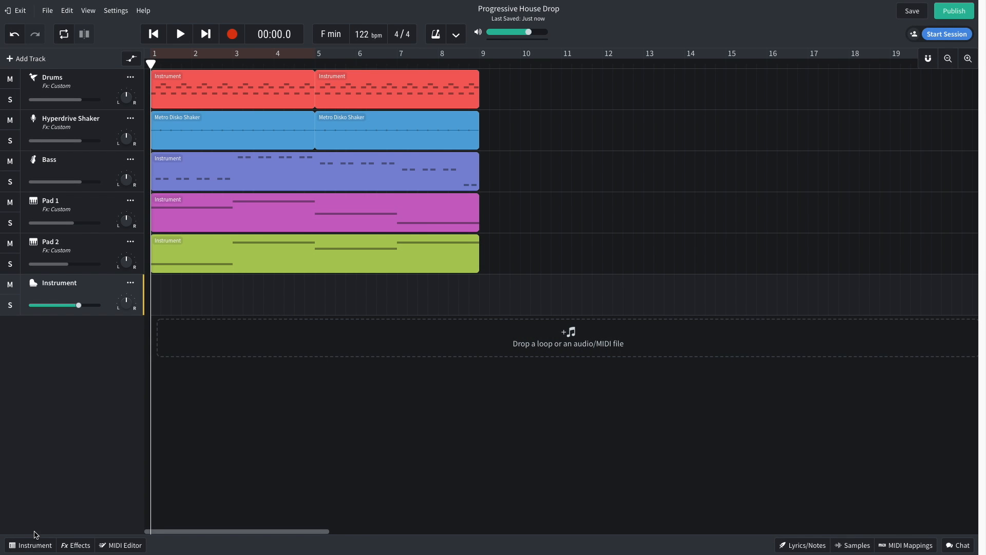
{"action": "left_click", "coordinate": [34, 544]}
{"action": "left_click", "coordinate": [52, 429]}
{"action": "mouse_move", "coordinate": [73, 430]}
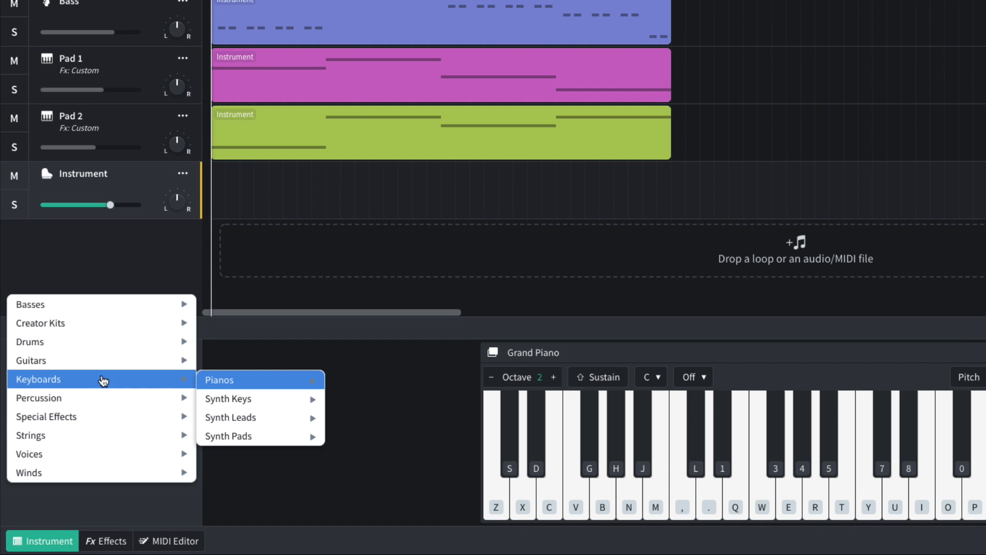
{"action": "mouse_move", "coordinate": [233, 400]}
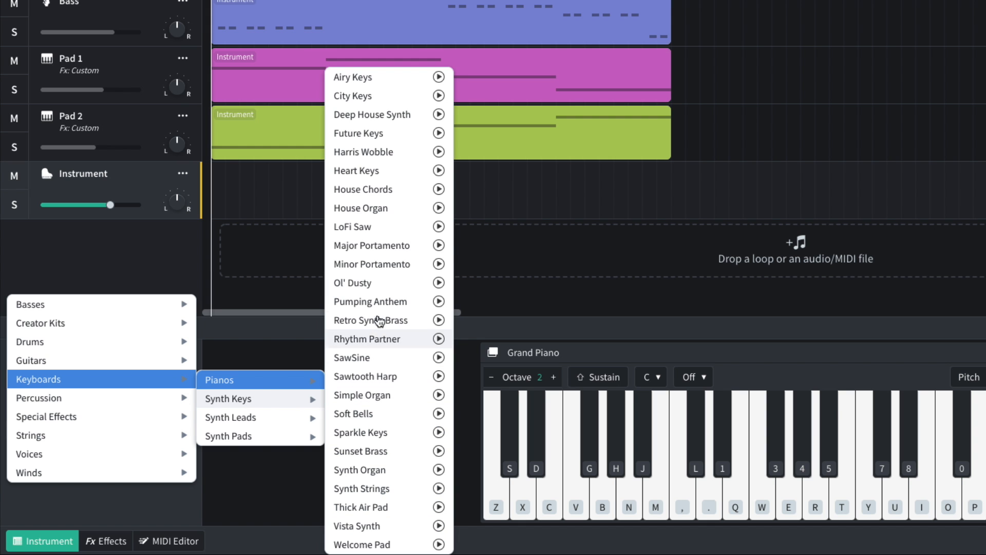
{"action": "left_click", "coordinate": [390, 189]}
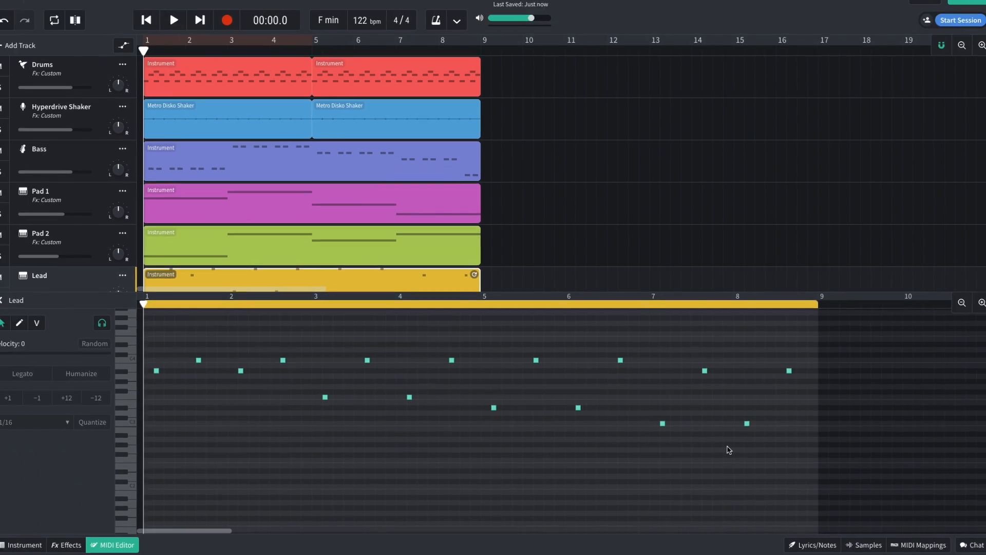
{"action": "key", "text": "space"}
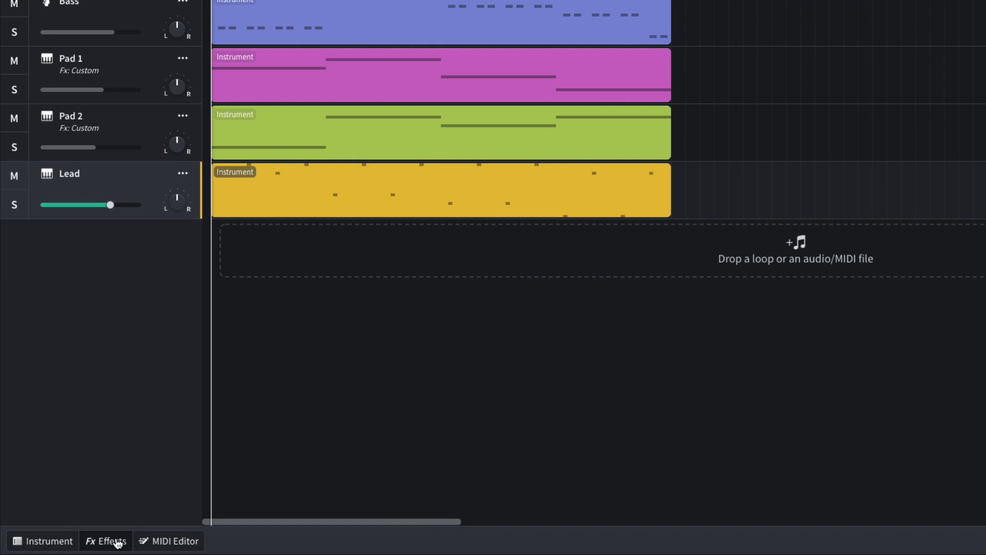
- Add the Filter Echo delay effect to the Lead track and play the mix
{"action": "left_click", "coordinate": [75, 545]}
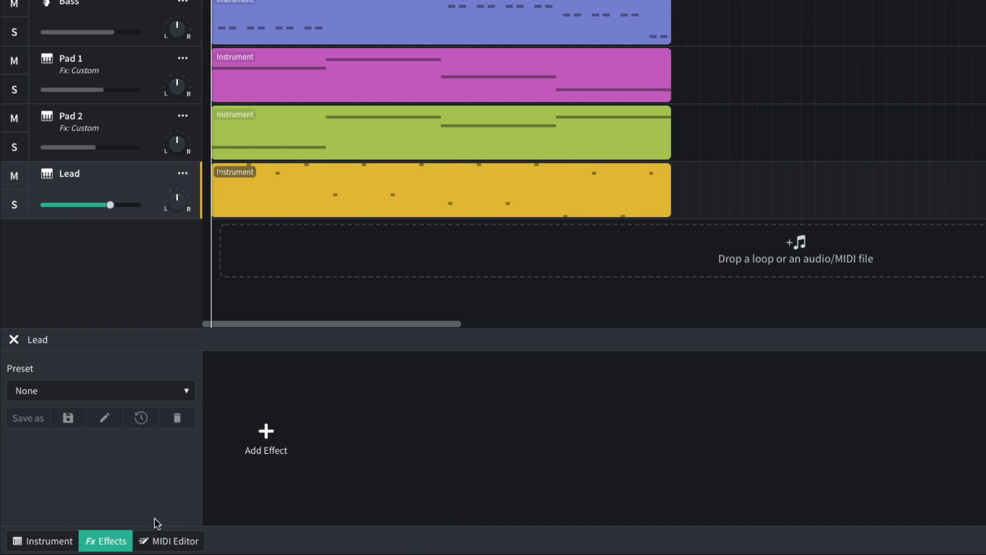
{"action": "left_click", "coordinate": [272, 434]}
{"action": "mouse_move", "coordinate": [324, 402]}
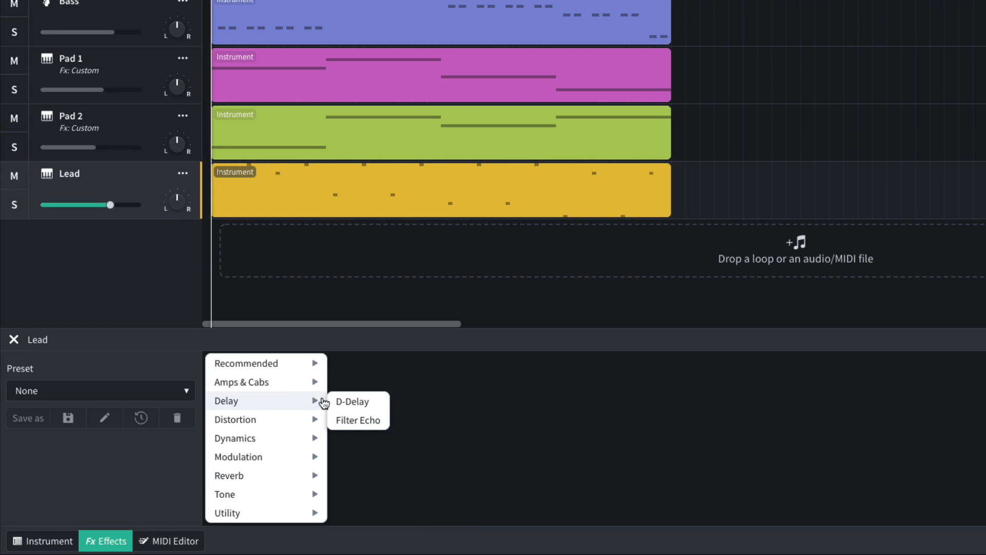
{"action": "left_click", "coordinate": [351, 420]}
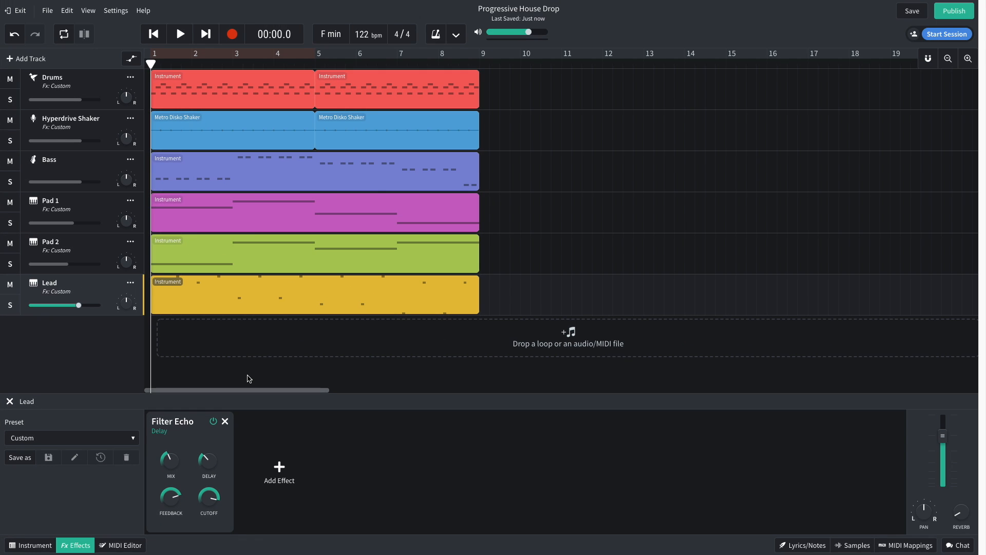
{"action": "key", "text": "space"}
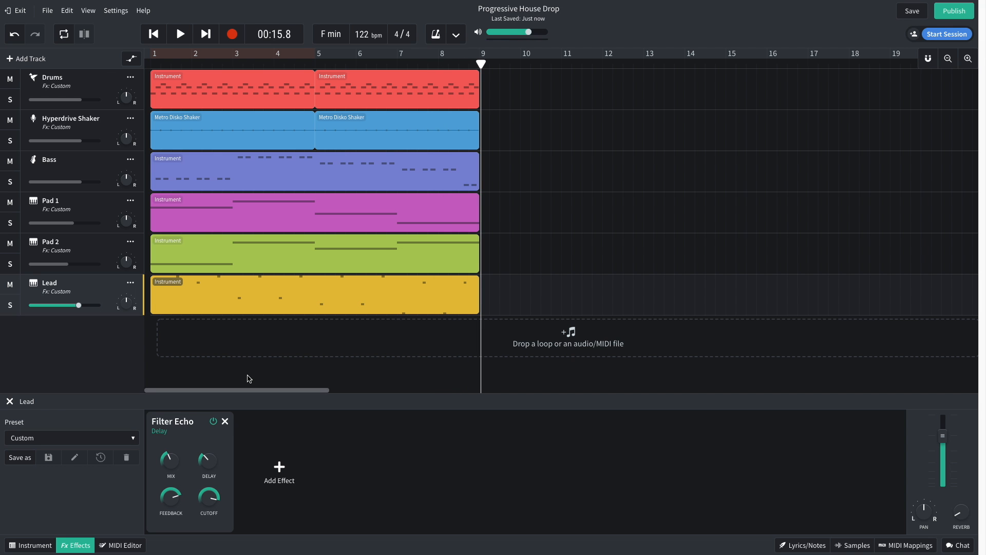
- Add Studio Reverb after the Filter Echo on the Lead track, reduce the track's volume slightly, and play the result
{"action": "left_click", "coordinate": [278, 467]}
{"action": "mouse_move", "coordinate": [285, 502]}
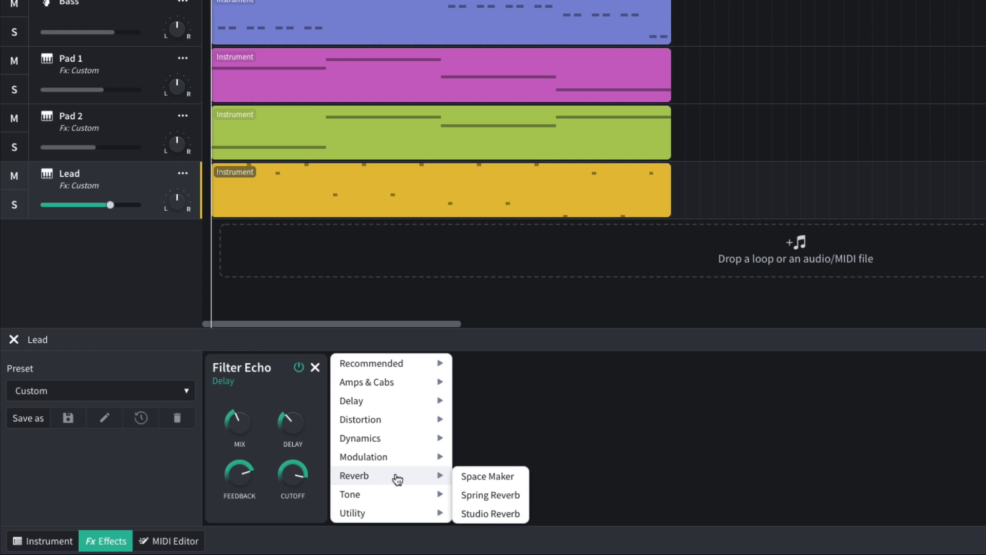
{"action": "left_click", "coordinate": [478, 509]}
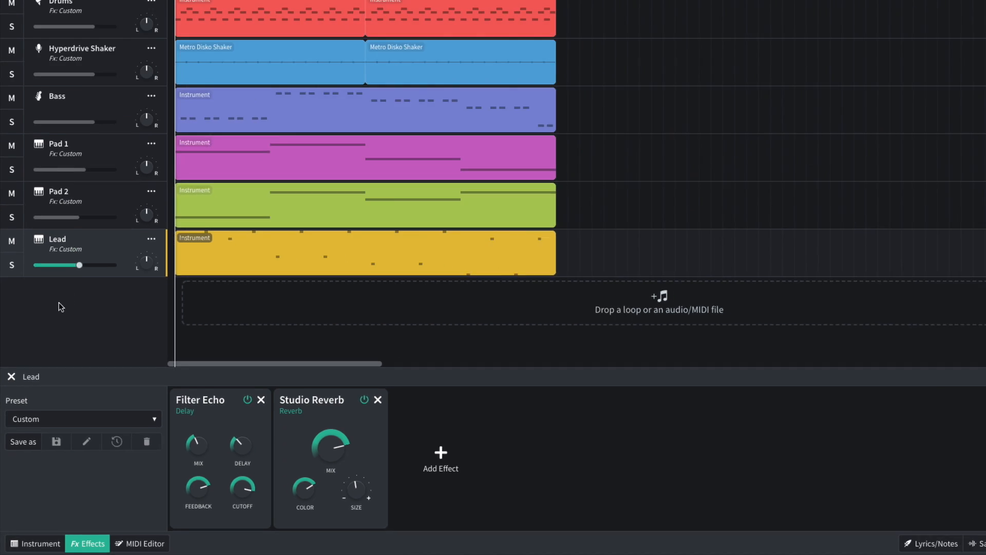
{"action": "key", "text": "space"}
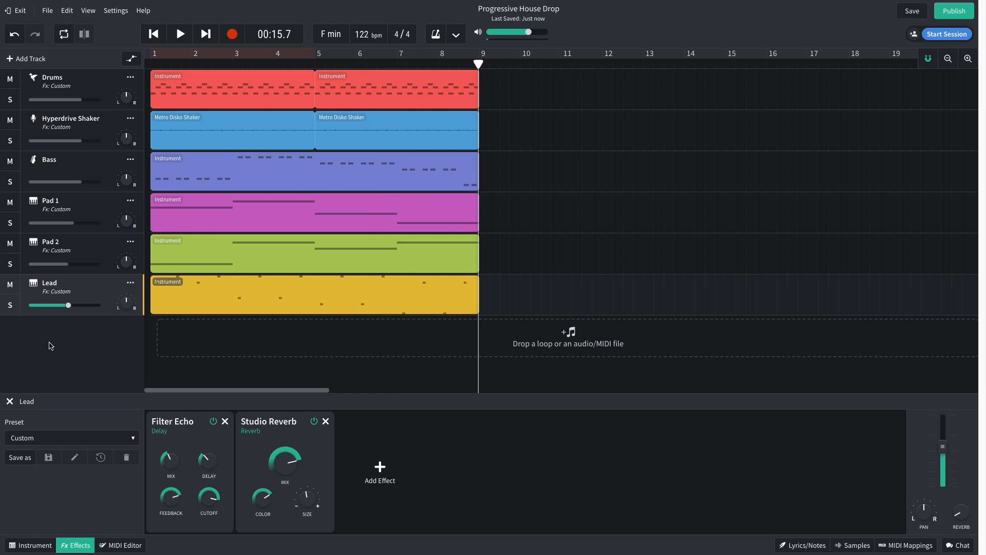
- Add a Keys instrument track with Soft Bells, enter short four-note chords at bars 1, 3, 5 and 7, and play it
{"action": "left_click", "coordinate": [33, 60]}
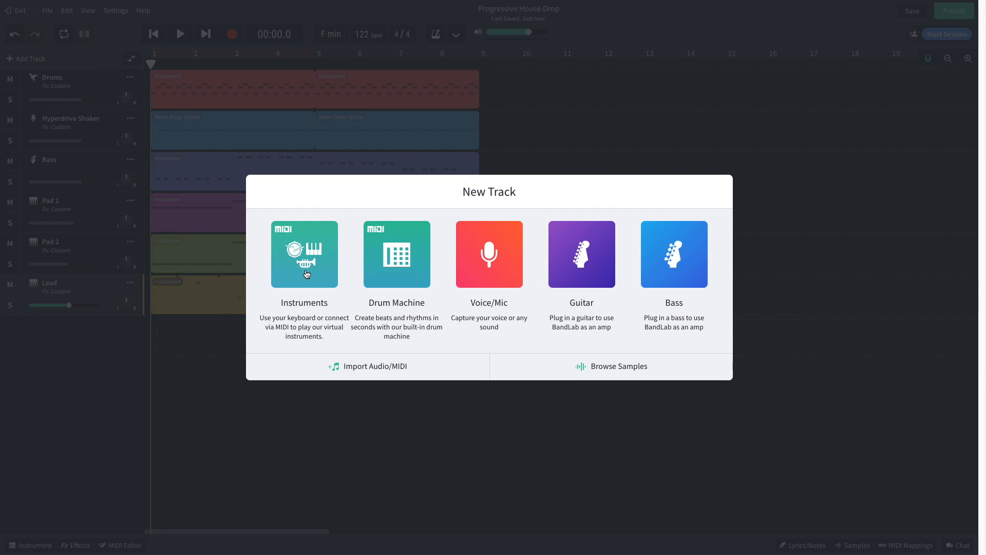
{"action": "left_click", "coordinate": [306, 273]}
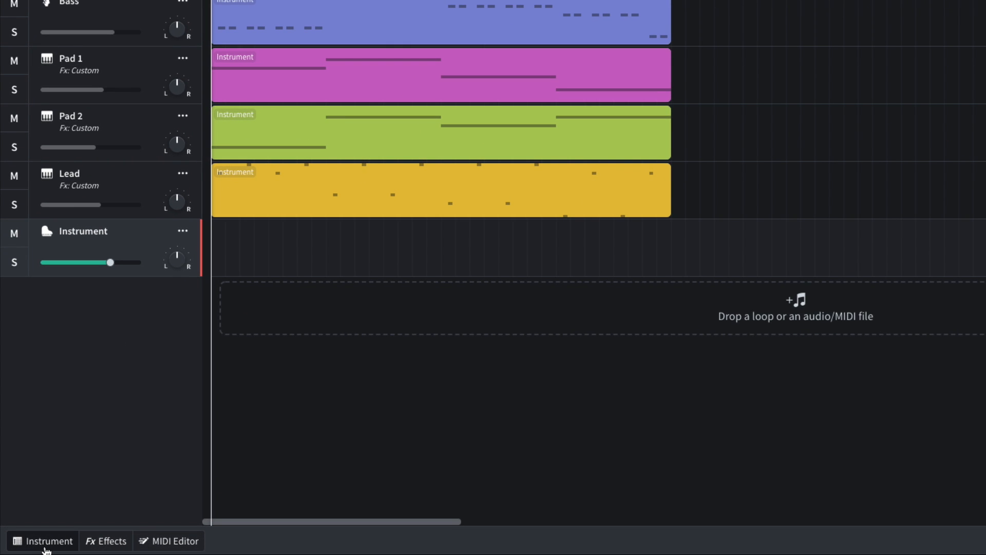
{"action": "left_click", "coordinate": [36, 543]}
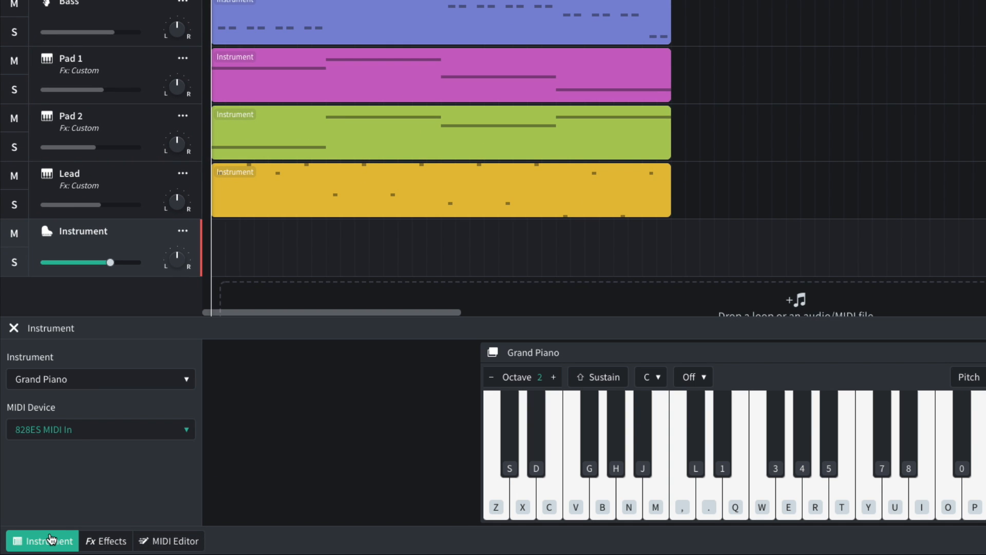
{"action": "left_click", "coordinate": [93, 383]}
{"action": "mouse_move", "coordinate": [94, 381]}
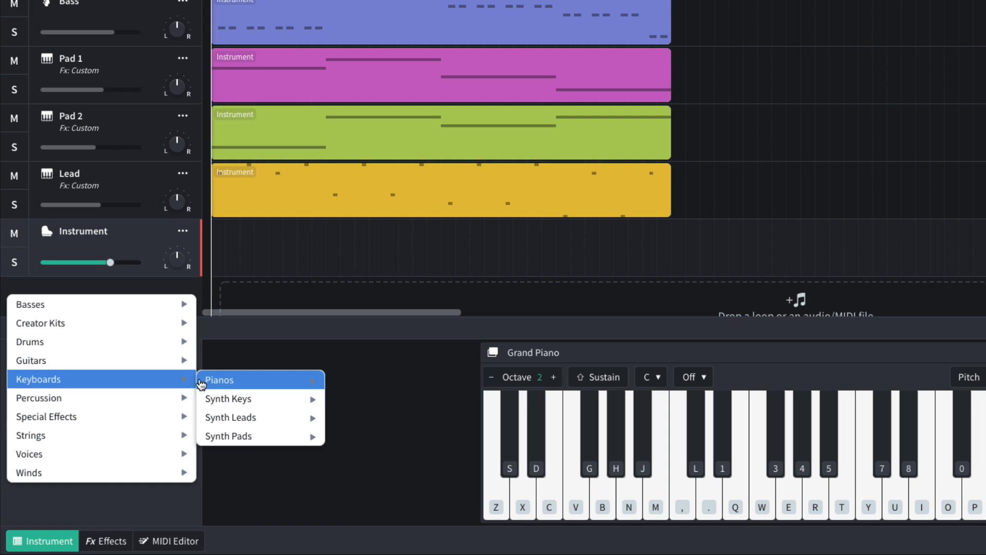
{"action": "mouse_move", "coordinate": [244, 401]}
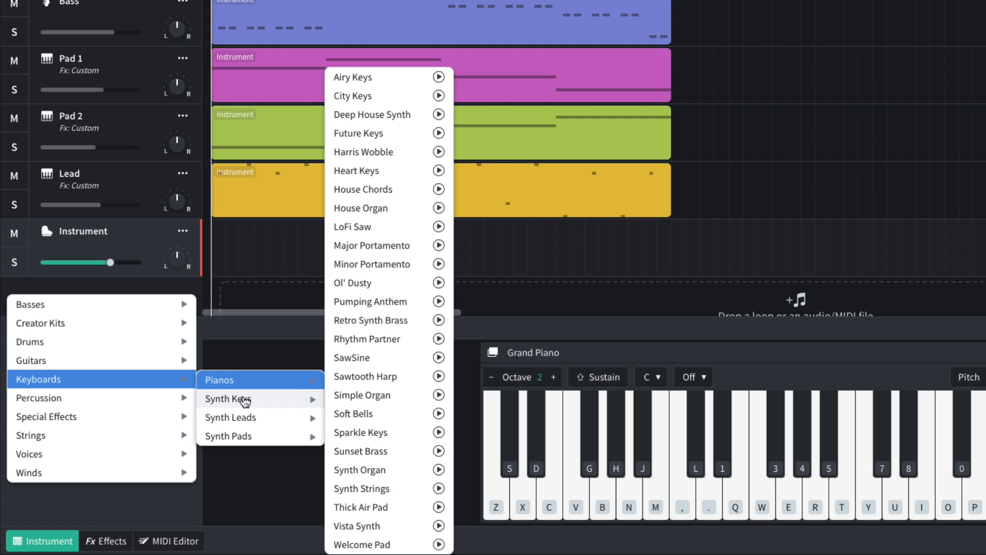
{"action": "left_click", "coordinate": [370, 414]}
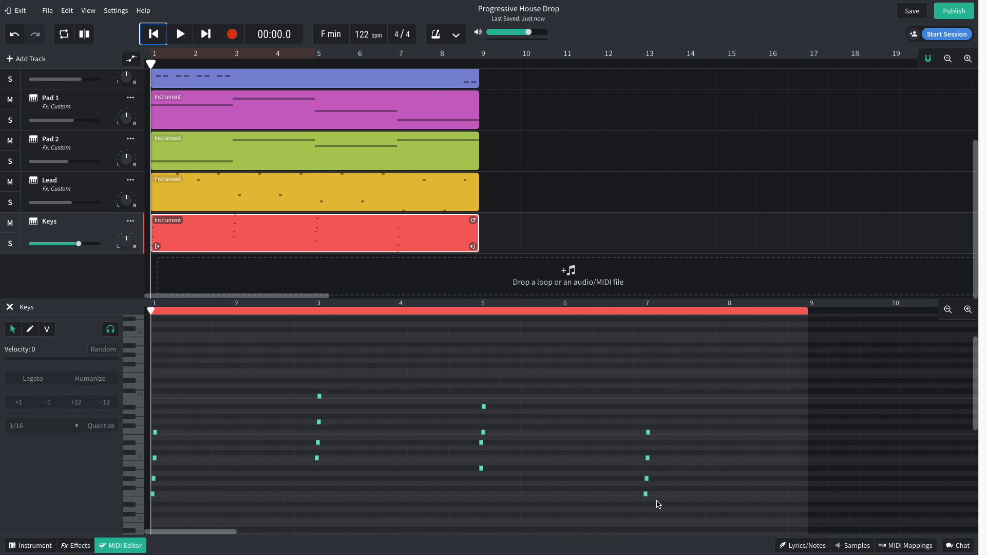
{"action": "key", "text": "space"}
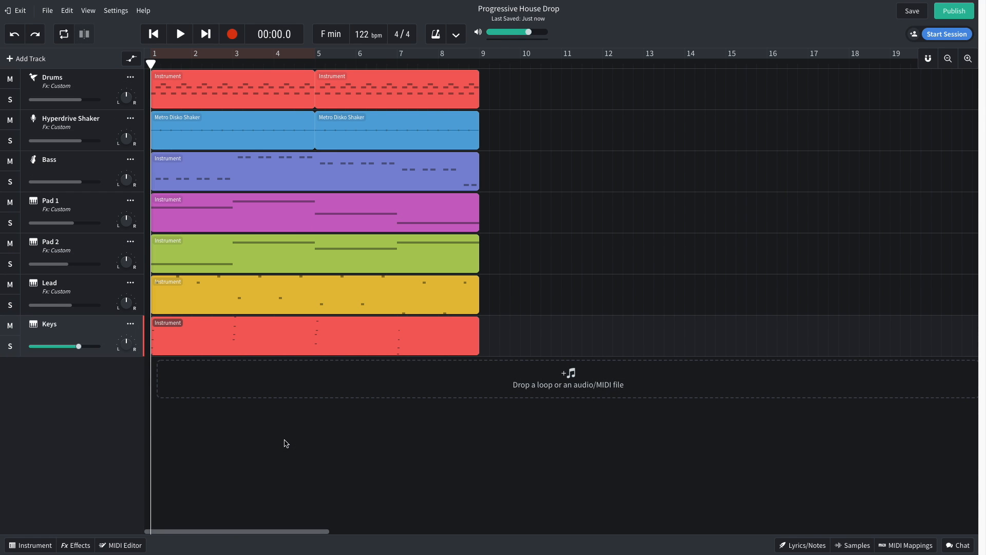
- Save the Lead track's effect chain as a new preset named Epic Prog Lead
{"action": "left_click", "coordinate": [81, 294]}
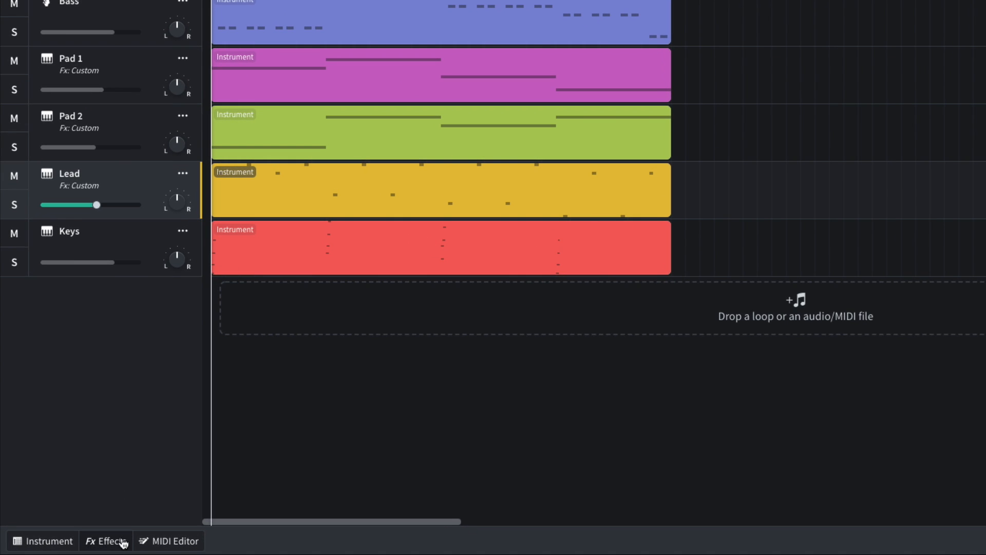
{"action": "left_click", "coordinate": [82, 545]}
{"action": "left_click", "coordinate": [39, 424]}
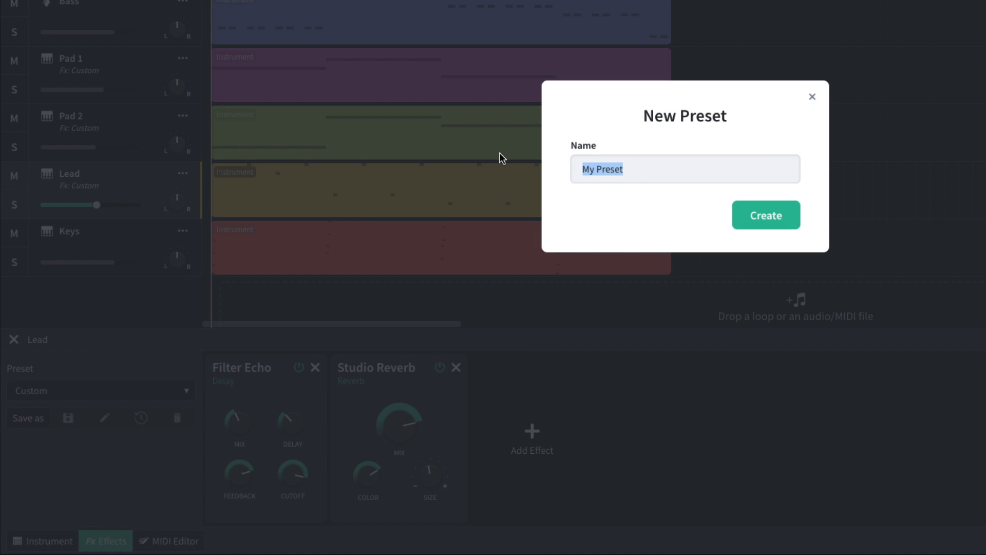
{"action": "type", "text": "Epic Pro"}
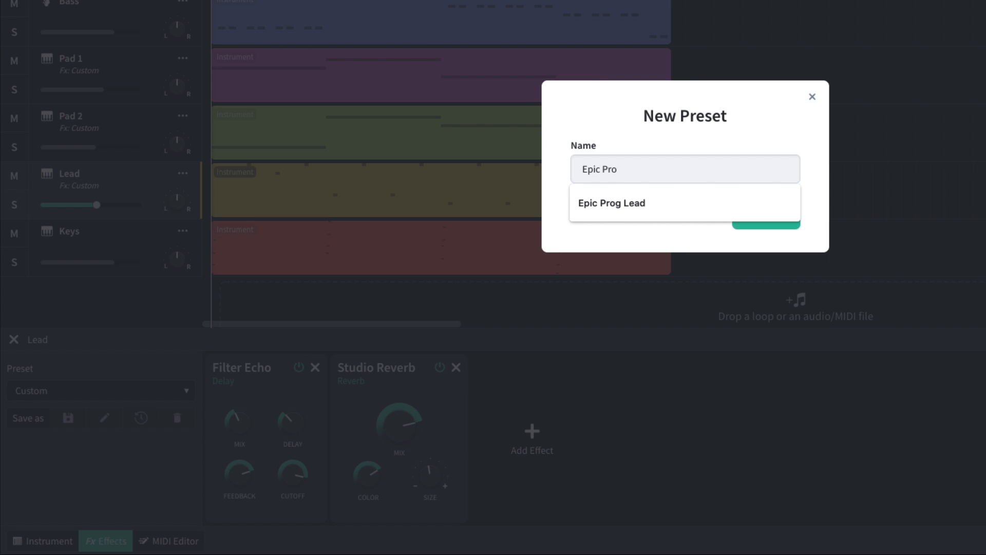
{"action": "type", "text": "g Lead"}
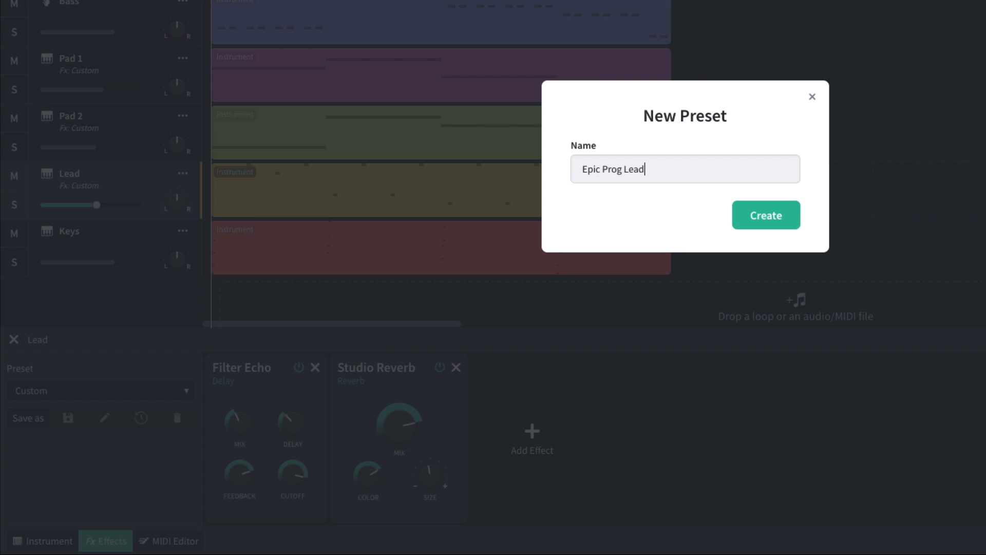
{"action": "left_click", "coordinate": [766, 215]}
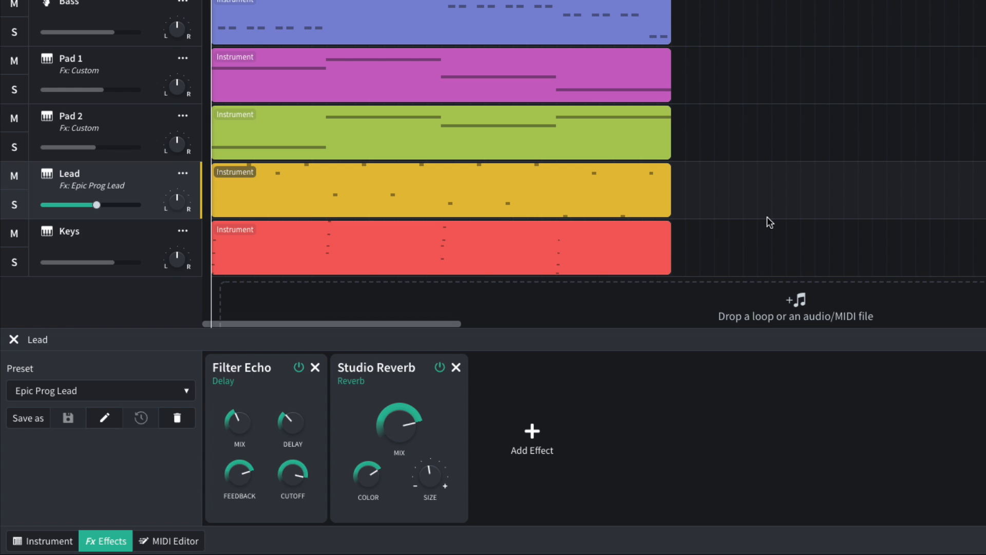
- Apply the saved Epic Prog Lead effects preset to the Keys track
{"action": "left_click", "coordinate": [139, 245]}
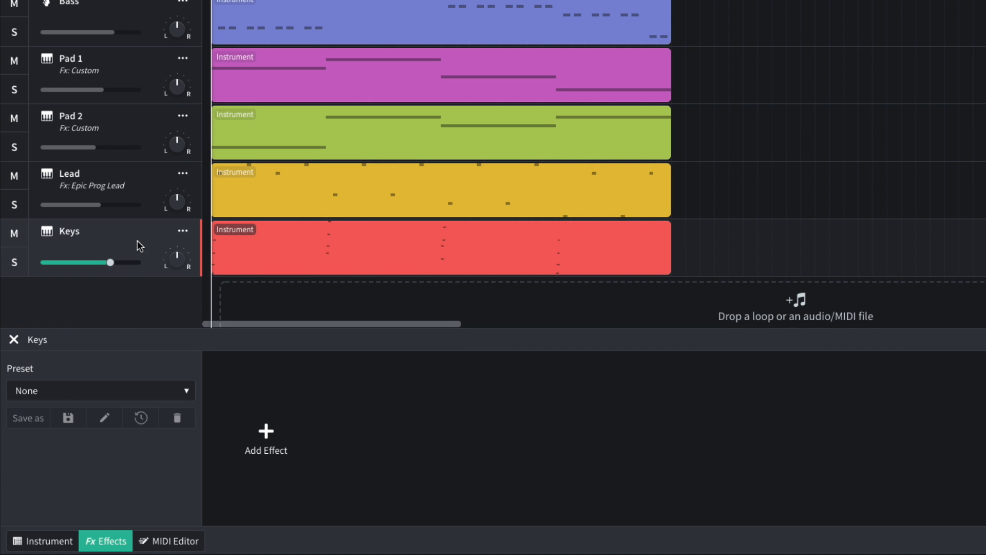
{"action": "left_click", "coordinate": [114, 390]}
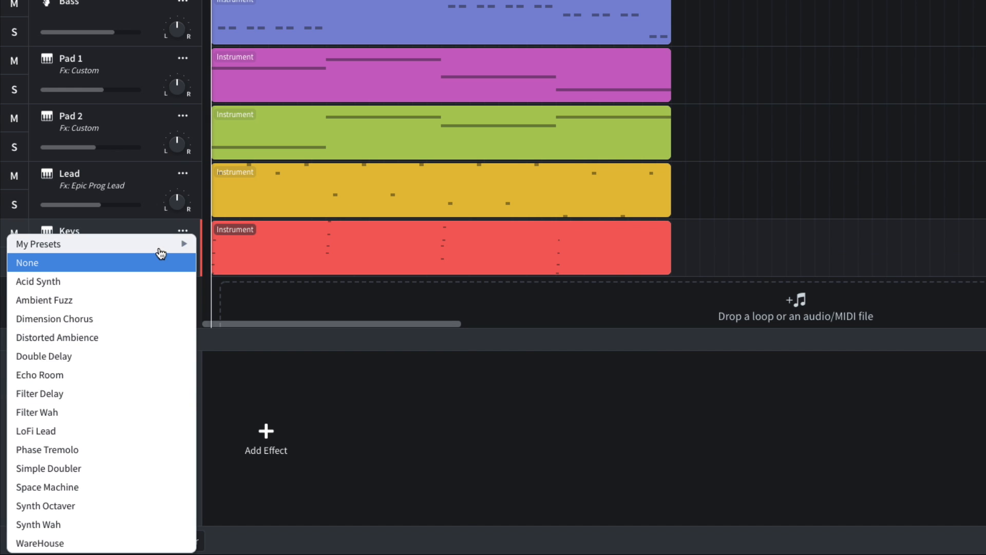
{"action": "mouse_move", "coordinate": [162, 248]}
{"action": "left_click", "coordinate": [237, 245]}
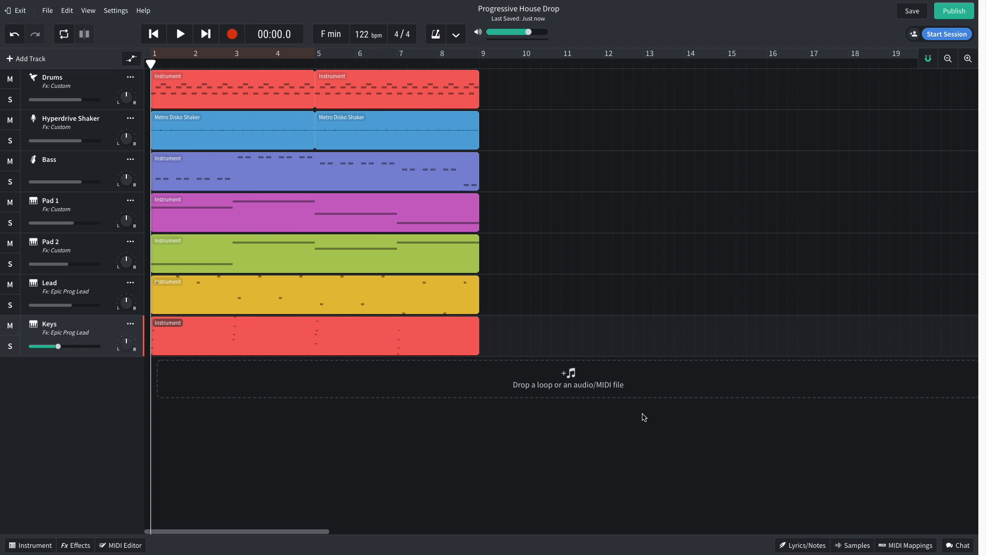
- Search the sample loops for crash and place Tomahawk Crash on a new track starting at bar 1
{"action": "left_click", "coordinate": [856, 541]}
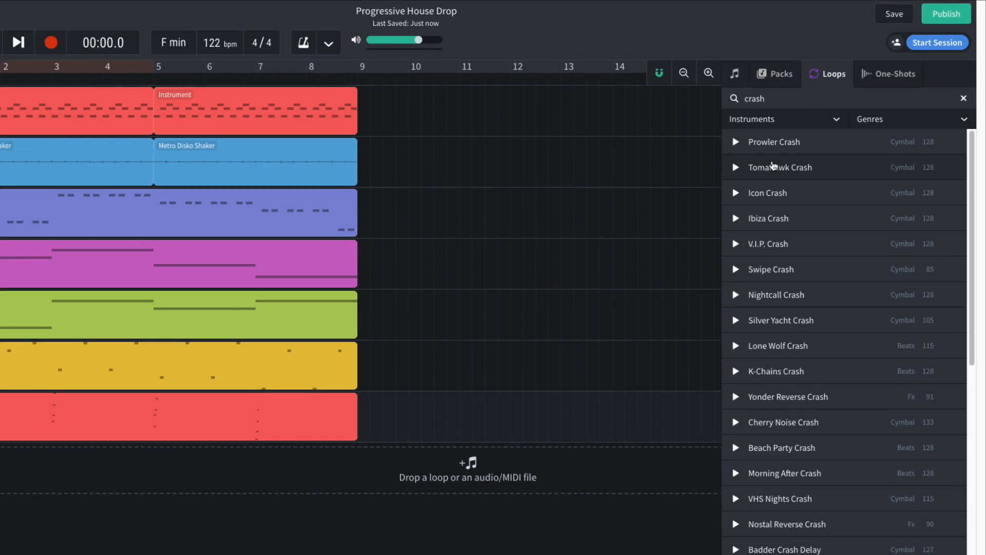
{"action": "left_click_drag", "start_coordinate": [747, 189], "coordinate": [0, 533]}
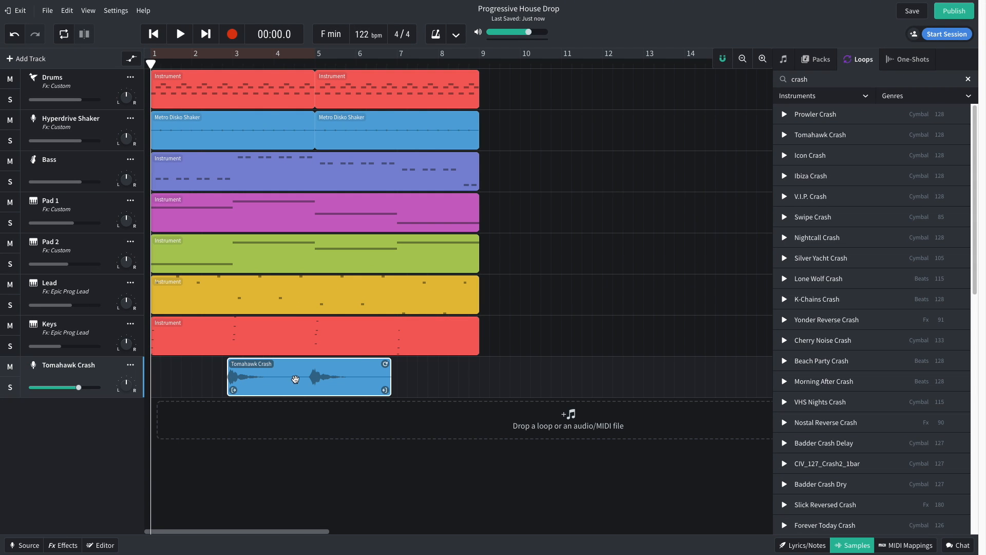
{"action": "left_click_drag", "start_coordinate": [295, 379], "coordinate": [217, 379]}
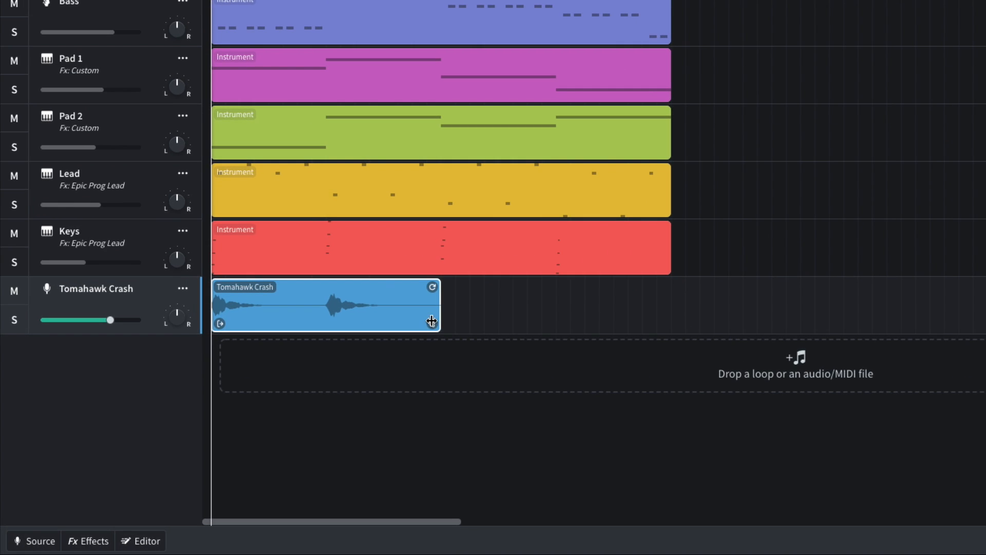
- Trim the Tomahawk Crash clip to two bars, lower its track volume, and play the mix briefly
{"action": "left_click_drag", "start_coordinate": [307, 389], "coordinate": [229, 387]}
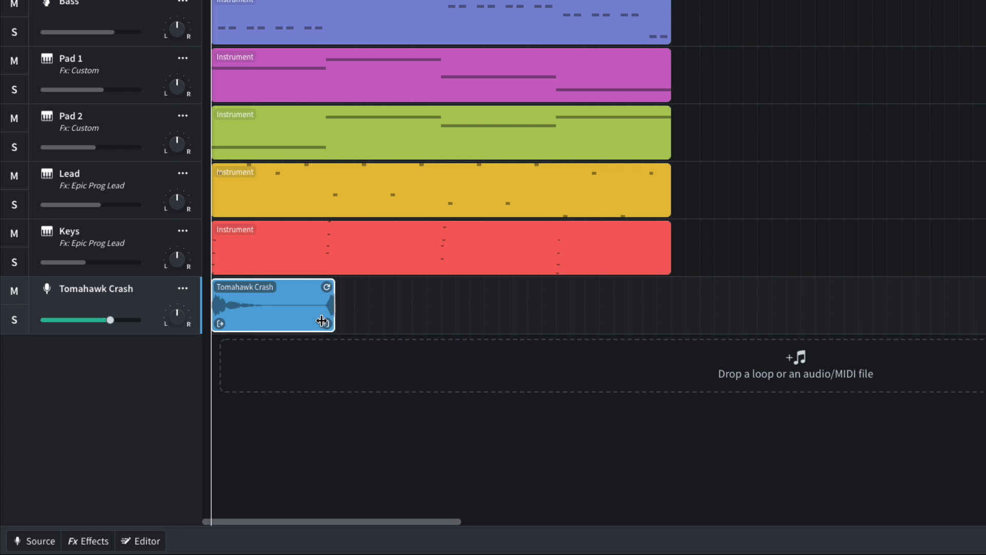
{"action": "left_click_drag", "start_coordinate": [110, 320], "coordinate": [80, 322]}
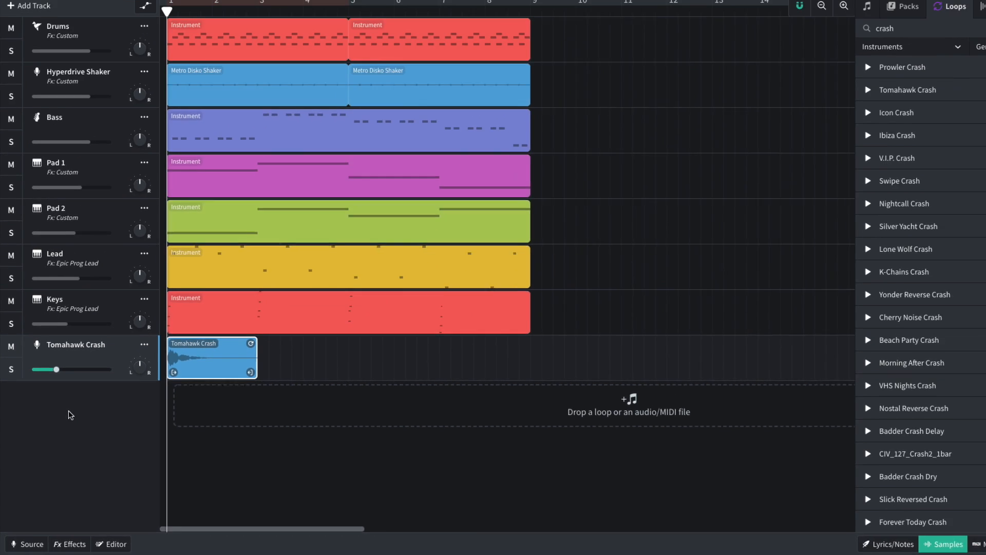
{"action": "key", "text": "space"}
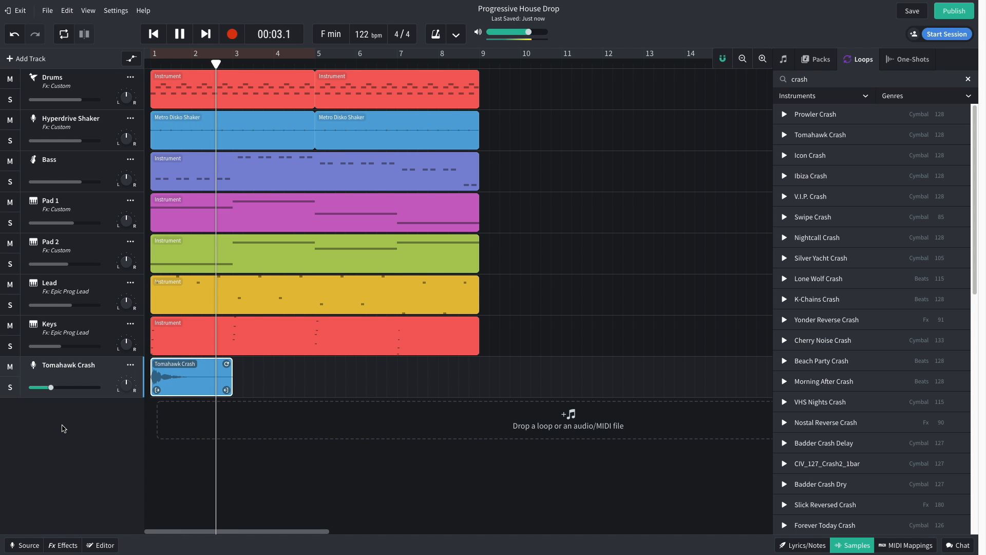
{"action": "key", "text": "space"}
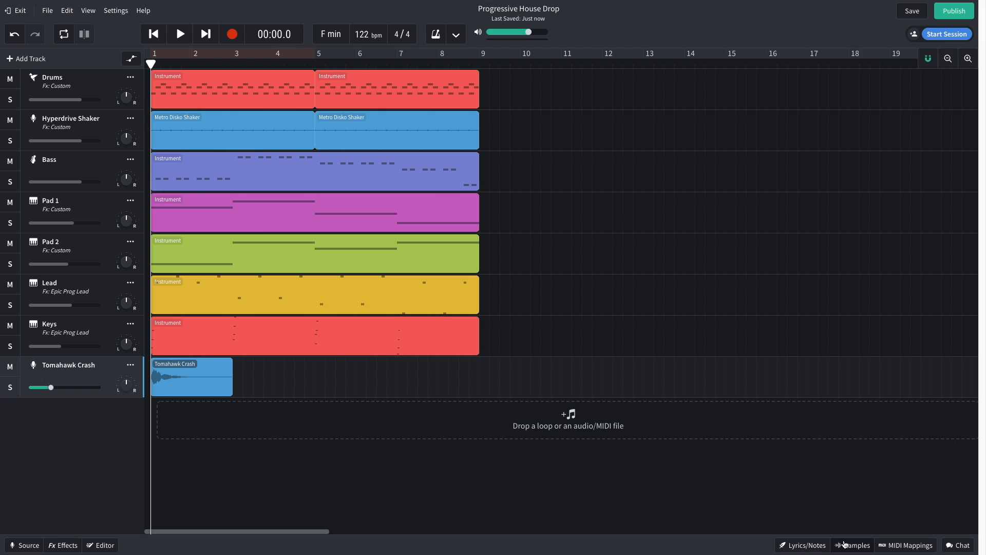
- Search the loops for rise, add Orca Stutter Rise on a new track trimmed to bars 7 and 8, and play from bar 7
{"action": "left_click", "coordinate": [844, 543]}
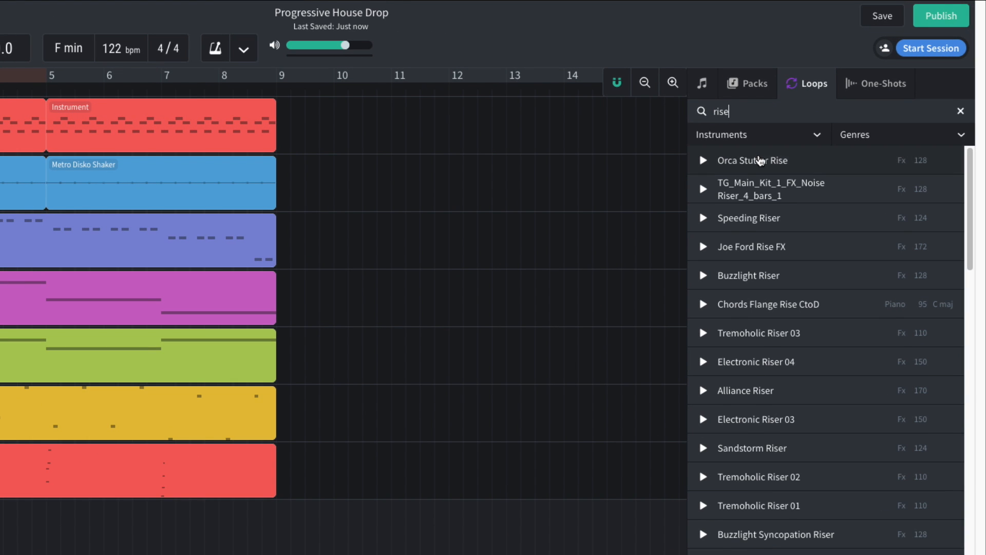
{"action": "left_click_drag", "start_coordinate": [759, 164], "coordinate": [380, 425]}
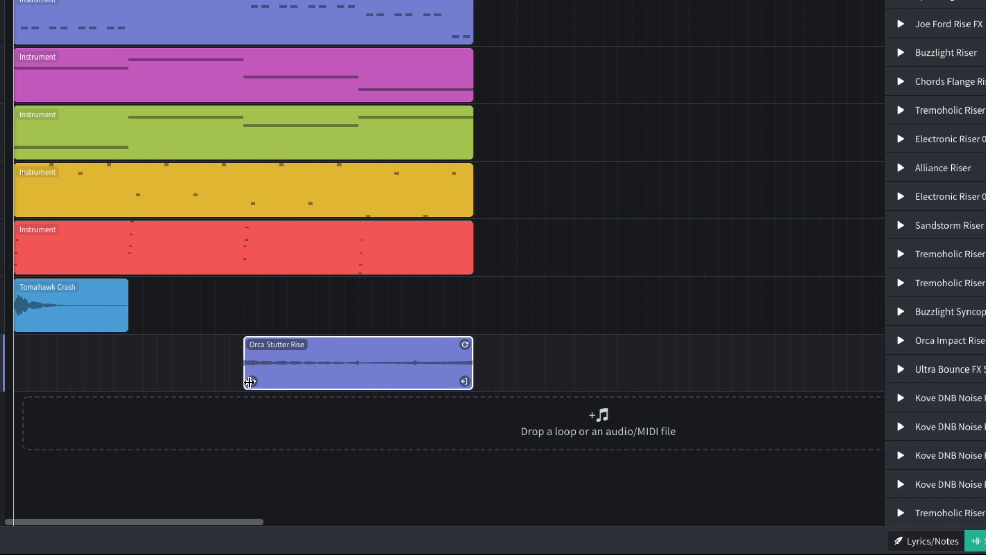
{"action": "left_click_drag", "start_coordinate": [249, 382], "coordinate": [358, 378]}
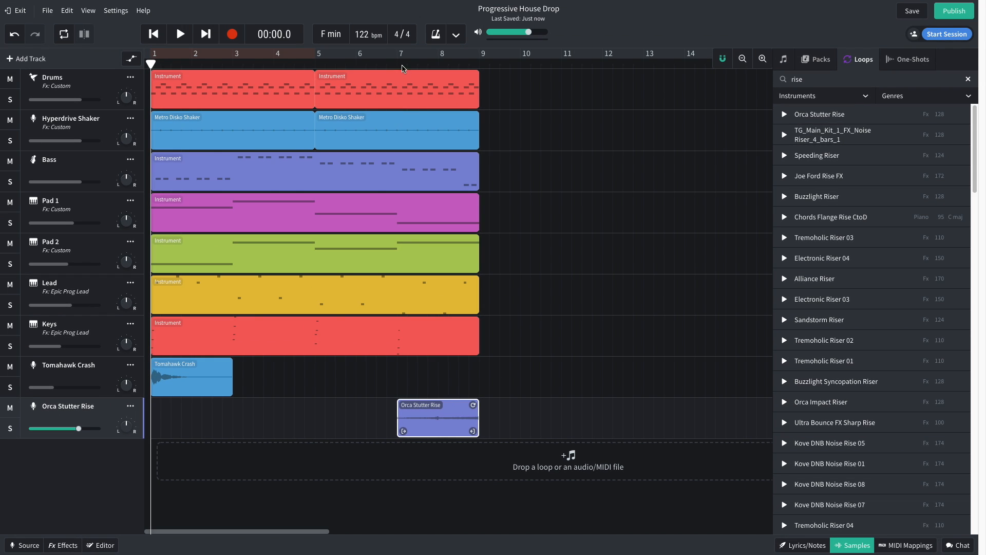
{"action": "left_click", "coordinate": [397, 62]}
{"action": "key", "text": "space"}
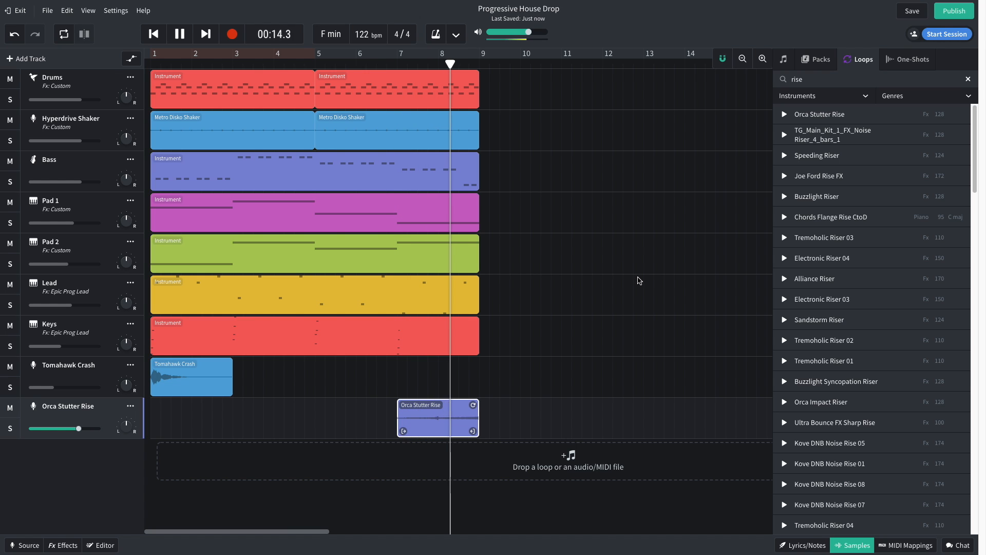
{"action": "key", "text": "space"}
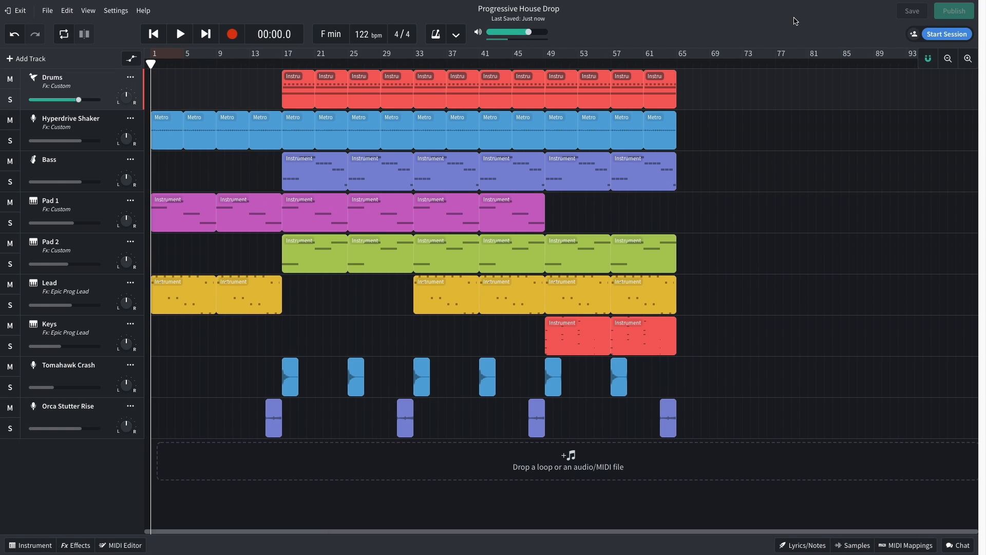
- Play the full song arrangement from the start
{"action": "key", "text": "space"}
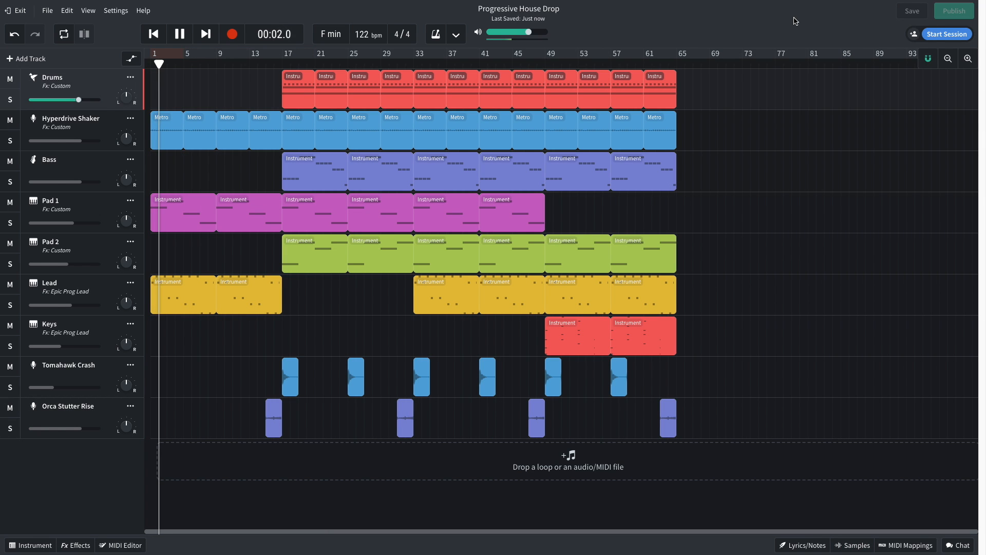